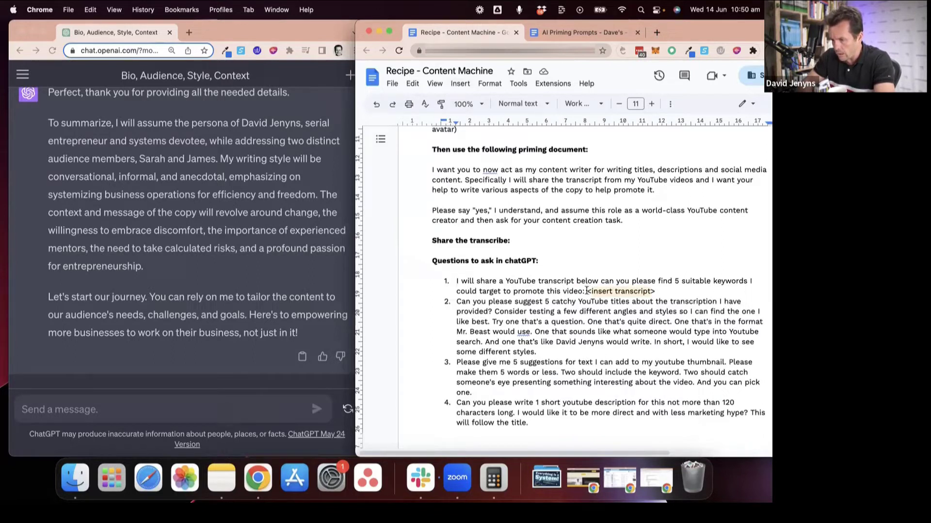
# - Paste the recipe's first prompt asking for 5 keywords into ChatGPT, leaving blank lines below it
pyautogui.keyDown('shift'); pyautogui.click(586, 291); pyautogui.keyUp('shift')
pyautogui.press('super+c')
pyautogui.click(92, 415)
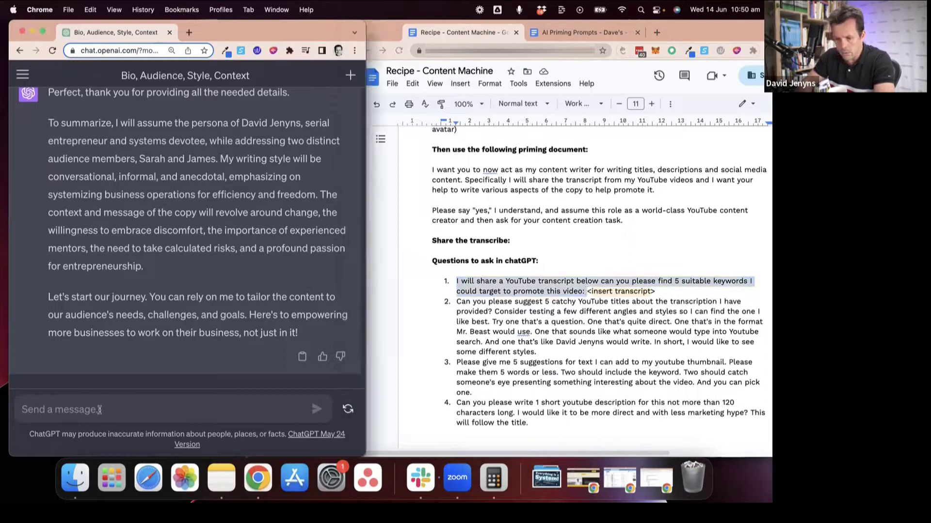
pyautogui.press('super+v')
pyautogui.hotkey('shift', 'Return')
pyautogui.hotkey('shift', 'Return')
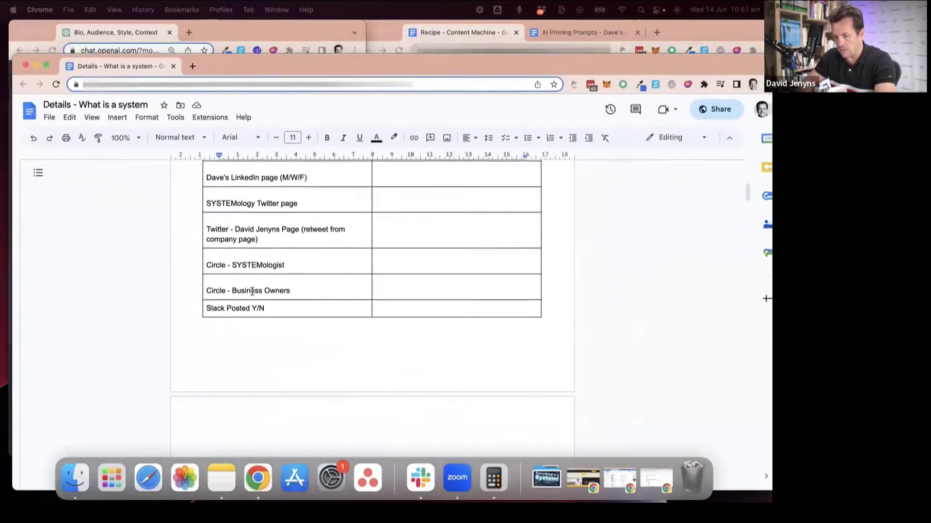
# - Review the Details - What is a system doc down to its Transcription and select the final 5:11 paragraph
pyautogui.scroll(10, 252, 291)
pyautogui.click(203, 248)
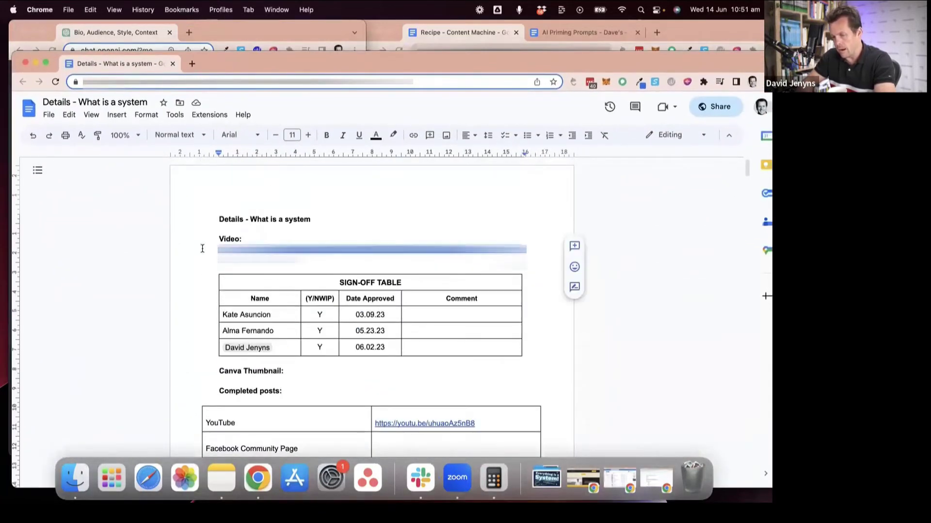
pyautogui.scroll(-20, 202, 248)
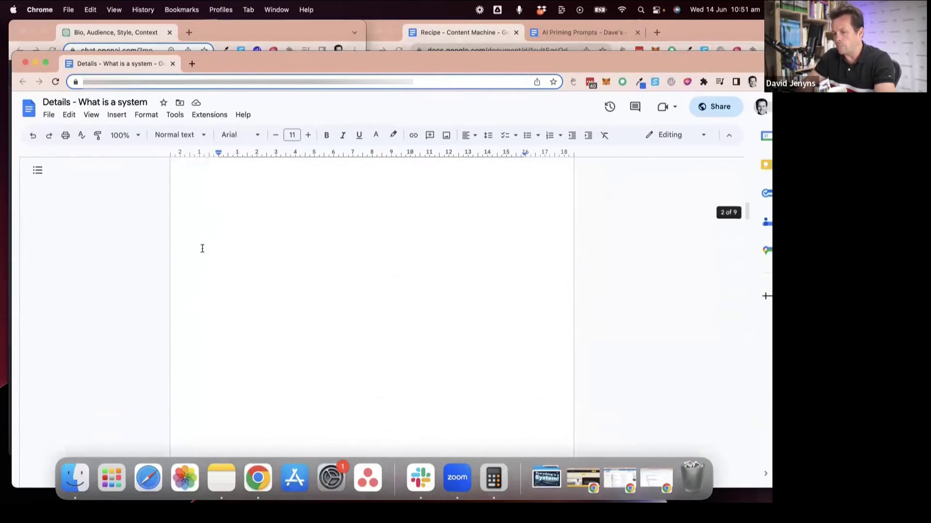
pyautogui.scroll(-20, 203, 249)
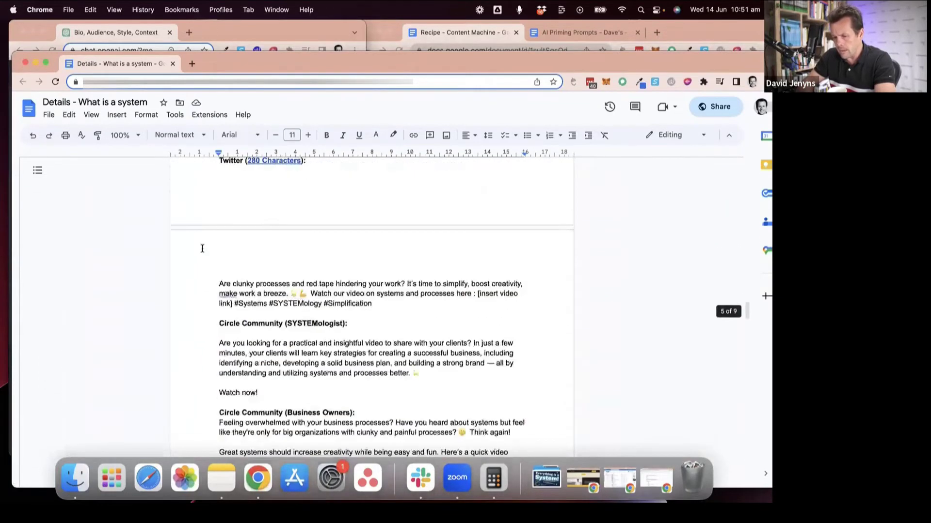
pyautogui.scroll(-20, 203, 249)
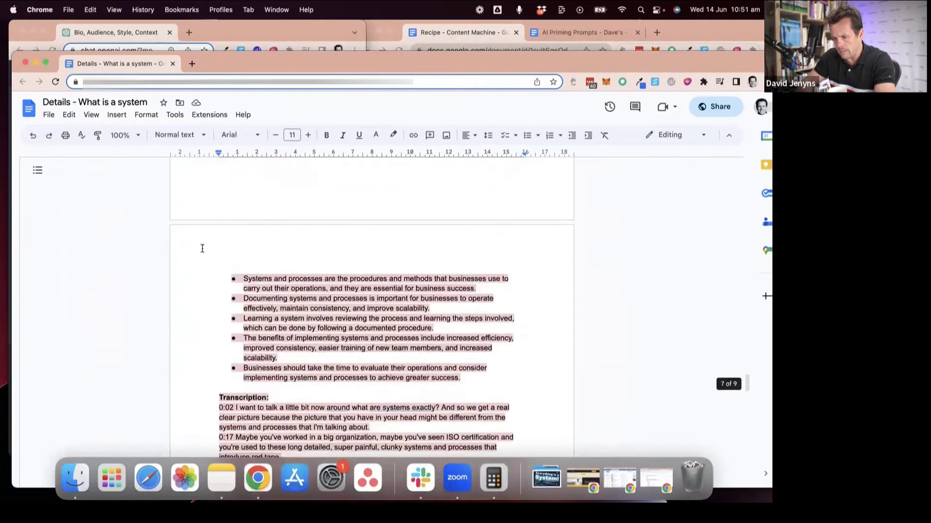
pyautogui.scroll(-5, 210, 249)
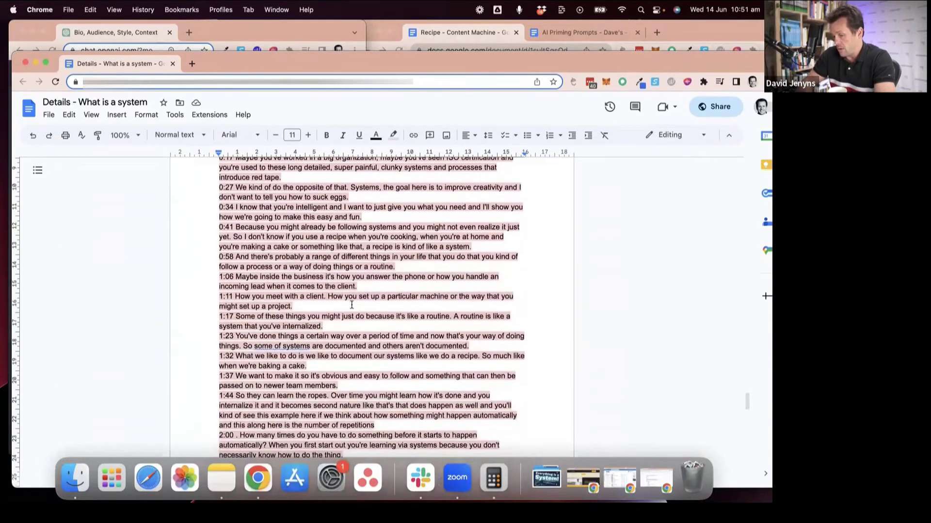
pyautogui.scroll(1, 351, 304)
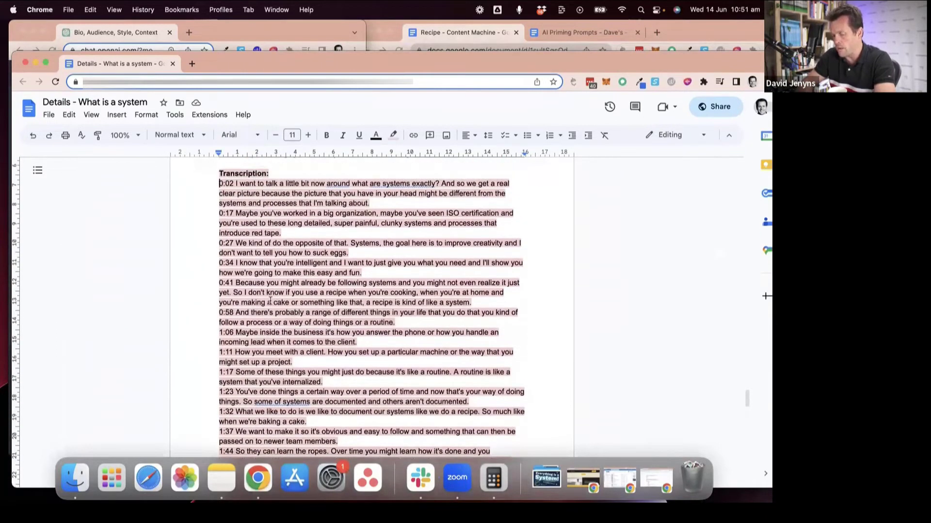
pyautogui.scroll(-1, 270, 349)
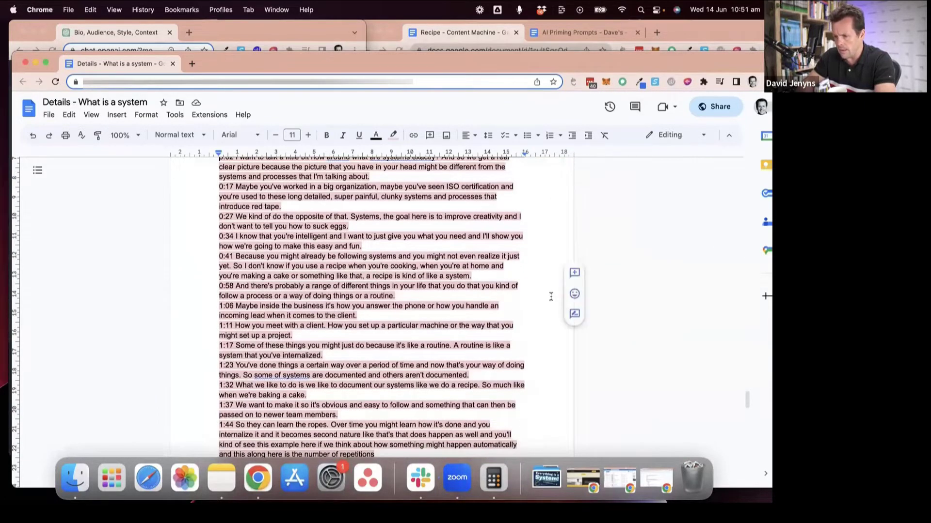
pyautogui.scroll(2, 313, 305)
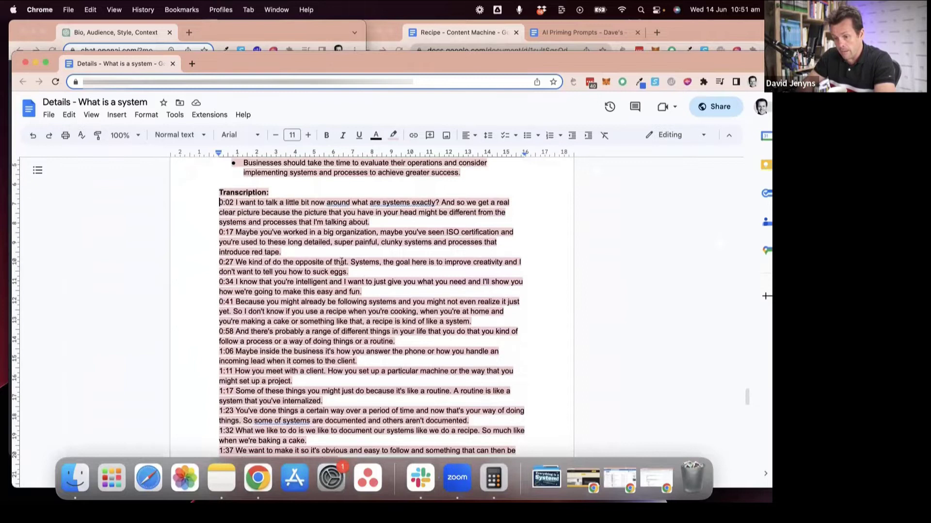
pyautogui.scroll(-20, 342, 262)
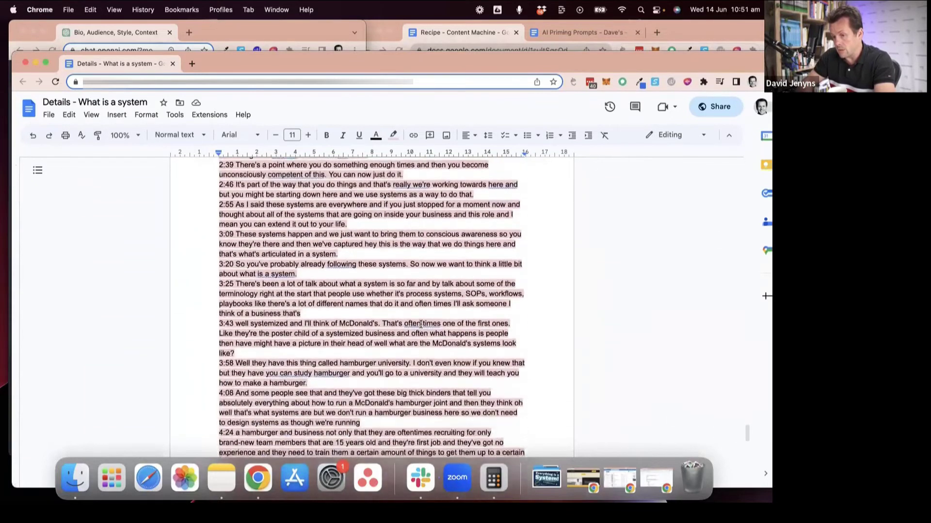
pyautogui.scroll(-18, 421, 324)
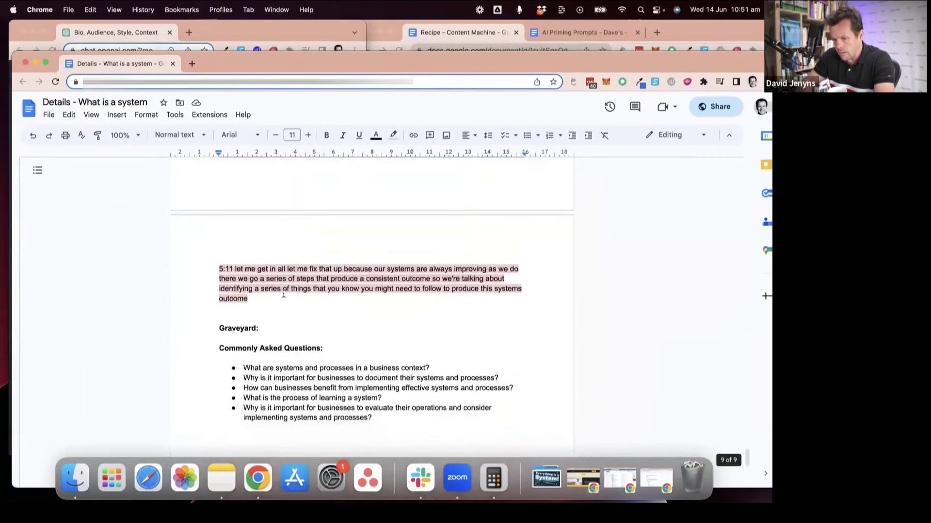
pyautogui.tripleClick(274, 301)
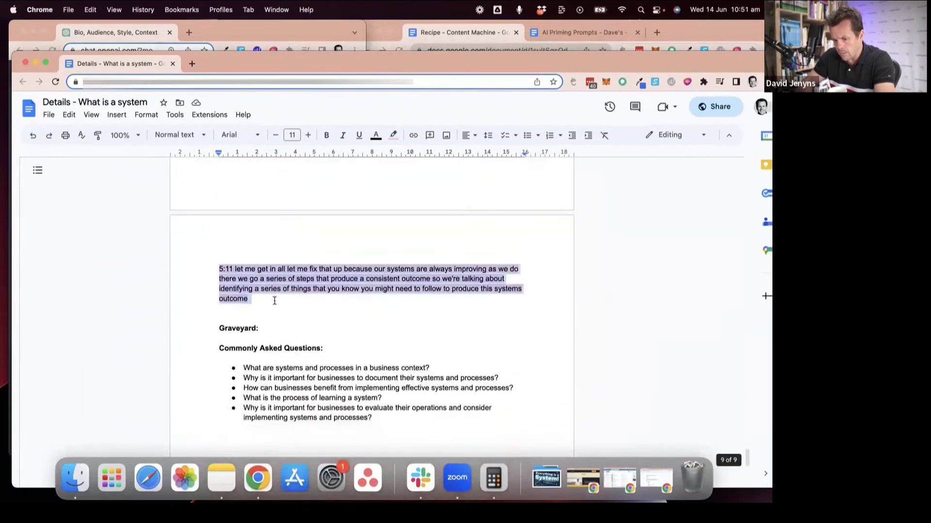
# - Set the Details doc aside and open the Content Machine Example doc by searching 'example'
pyautogui.click(35, 63)
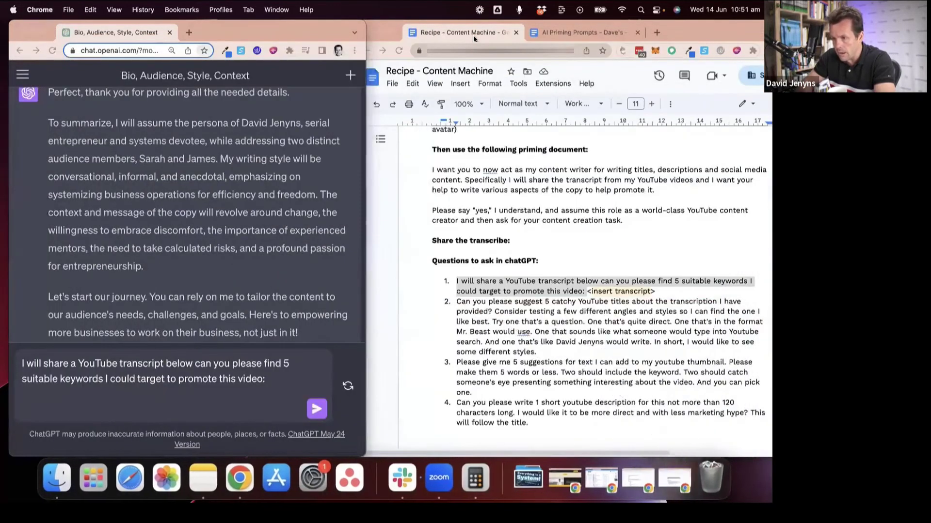
pyautogui.click(473, 36)
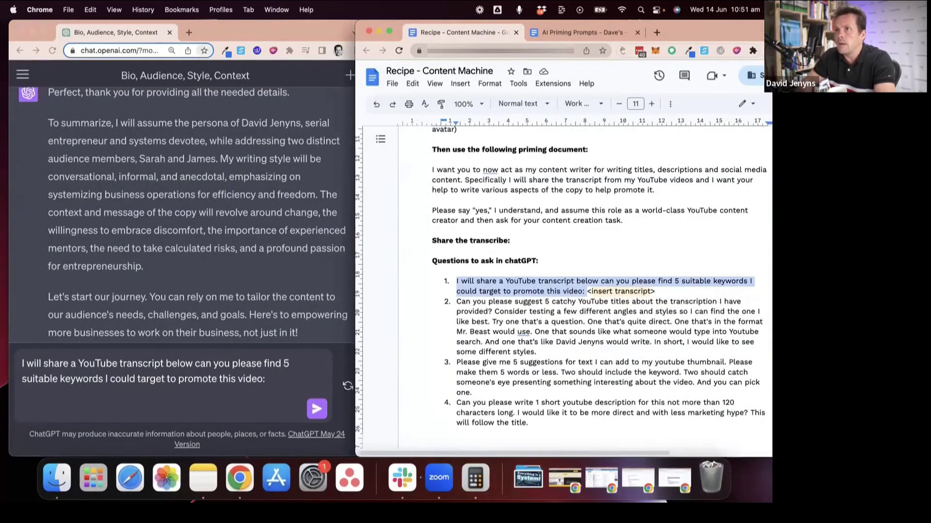
pyautogui.press('super+grave')
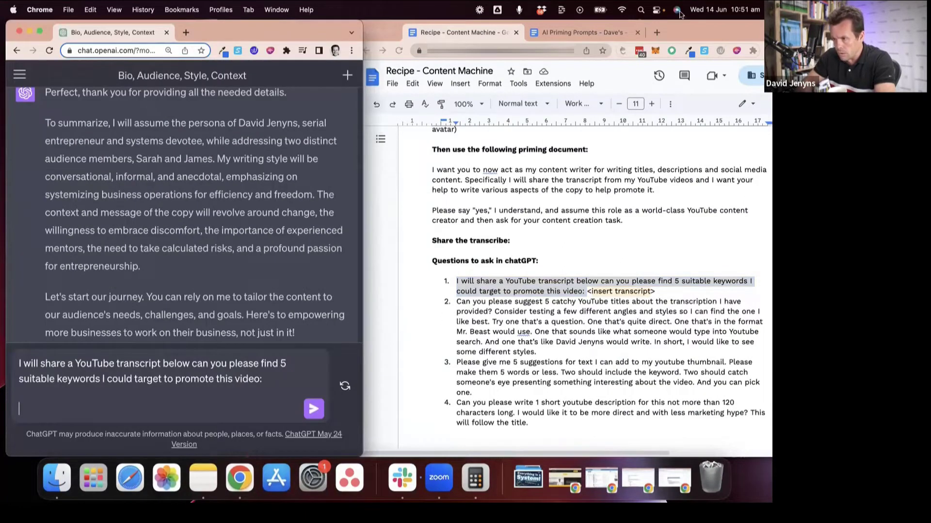
pyautogui.click(657, 33)
pyautogui.write('example')
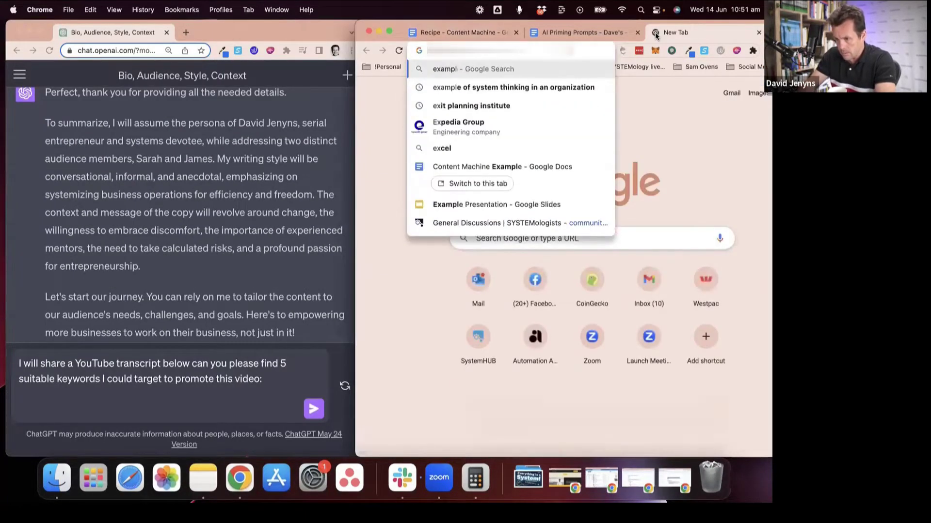
pyautogui.click(559, 161)
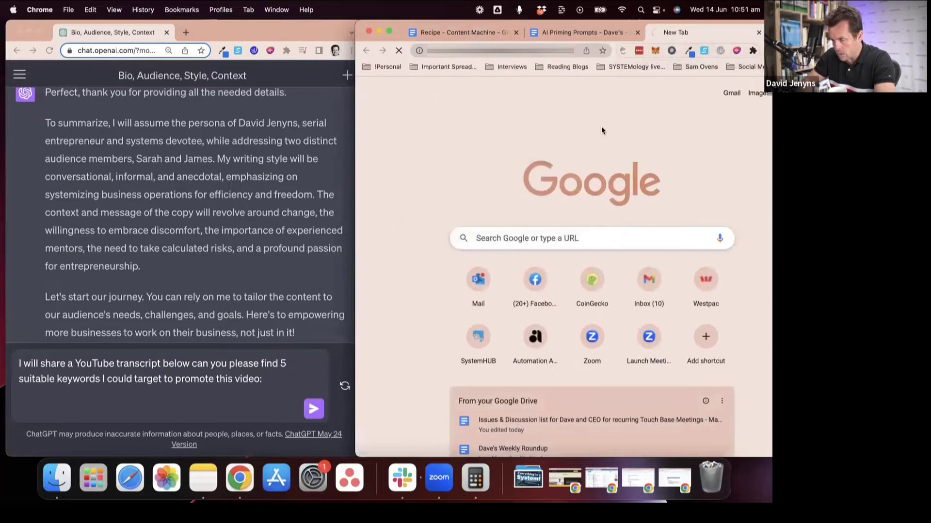
# - Select the example doc's whole 0:02–5:11 transcript
pyautogui.scroll(-5, 533, 242)
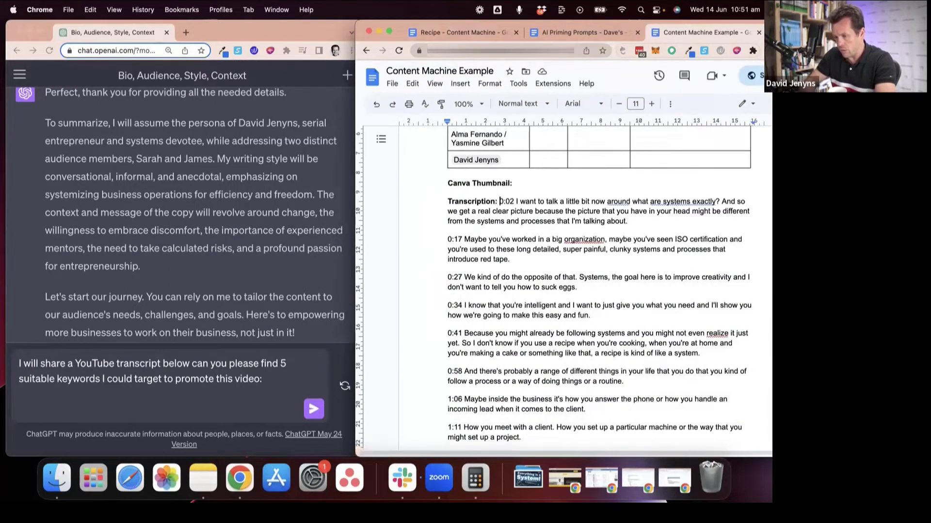
pyautogui.scroll(-8, 548, 294)
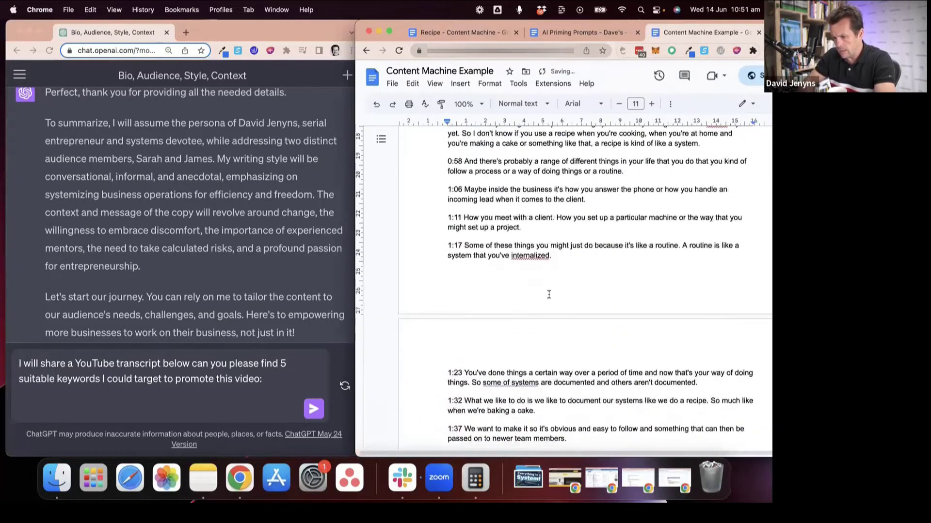
pyautogui.scroll(-20, 549, 295)
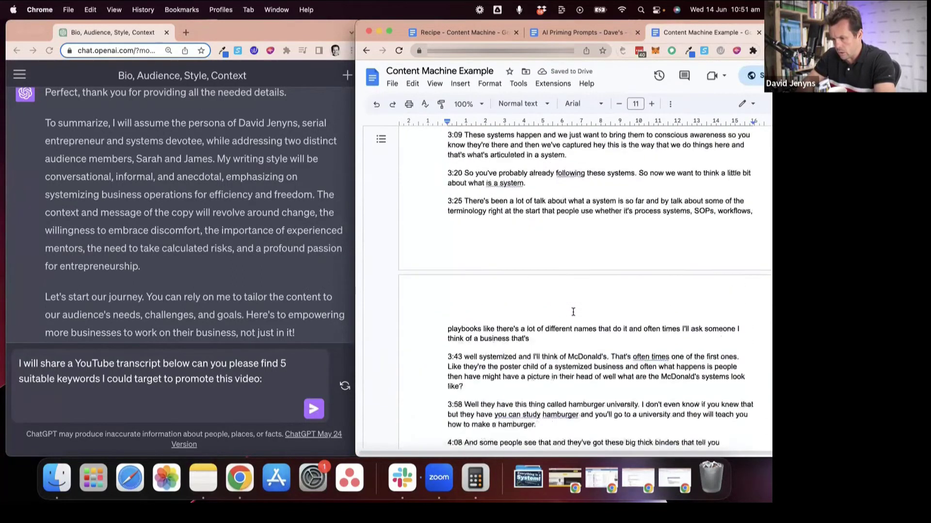
pyautogui.scroll(-10, 573, 311)
pyautogui.keyDown('shift'); pyautogui.click(515, 255); pyautogui.keyUp('shift')
pyautogui.press('super+c')
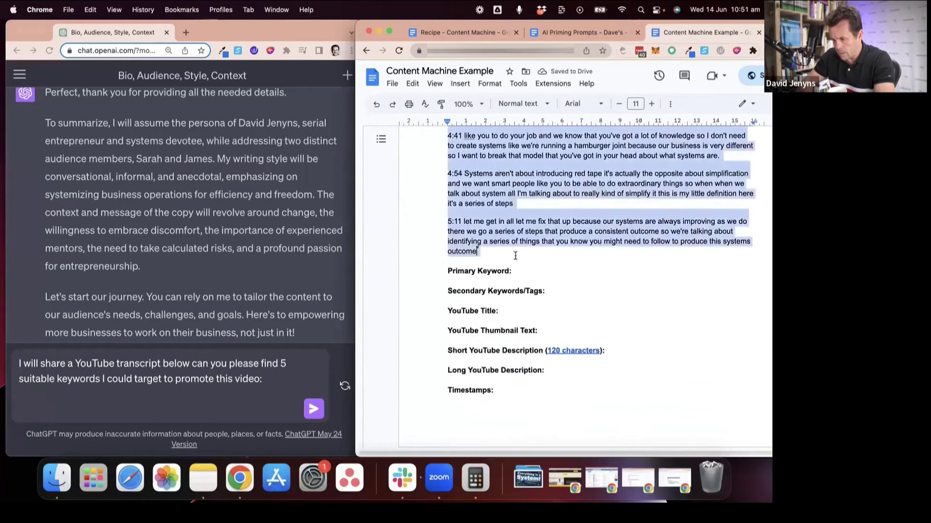
pyautogui.click(96, 291)
# - Paste the transcript under the keyword prompt and send it to ChatGPT
pyautogui.click(136, 406)
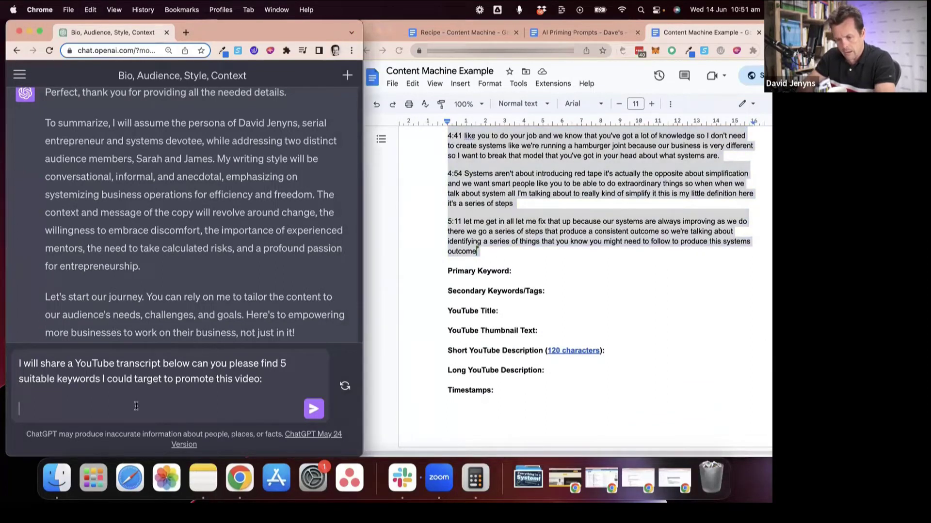
pyautogui.press('super+v')
pyautogui.click(314, 410)
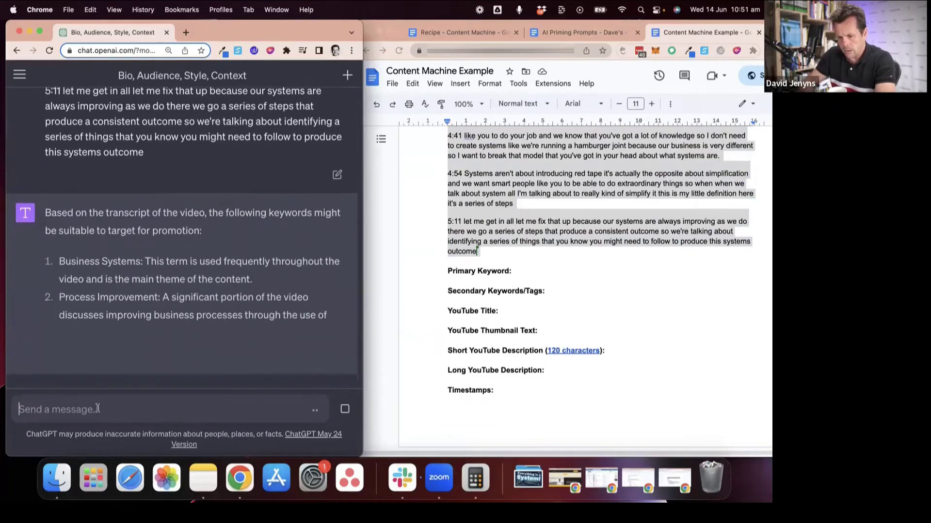
# - Write the follow-up 'I am just looking for the keywords please just give me those not the descriptions you provided.'
pyautogui.write('I')
pyautogui.press('BackSpace')
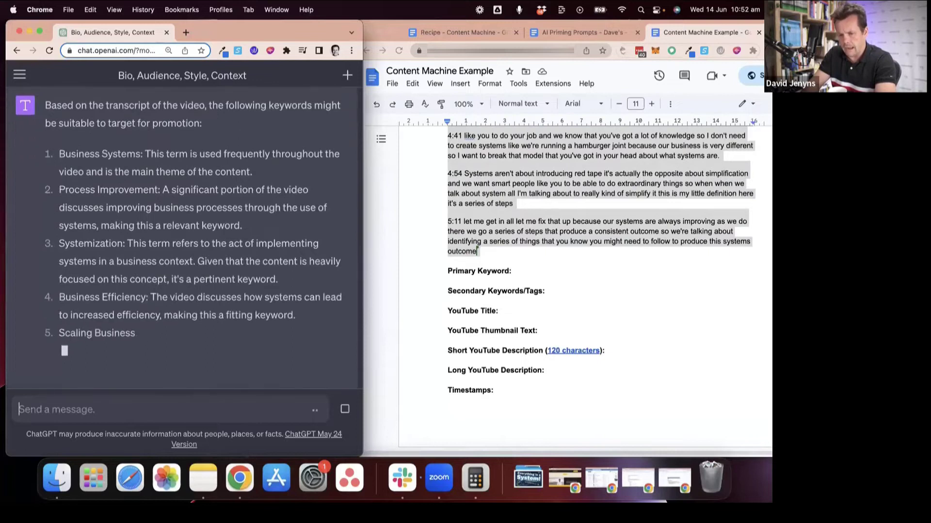
pyautogui.write('I am just l')
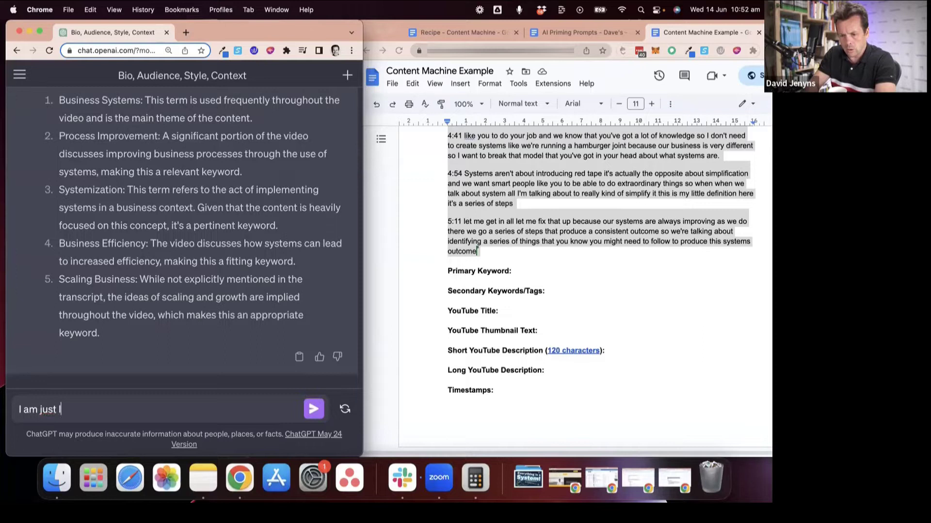
pyautogui.write('ooking for the keywords')
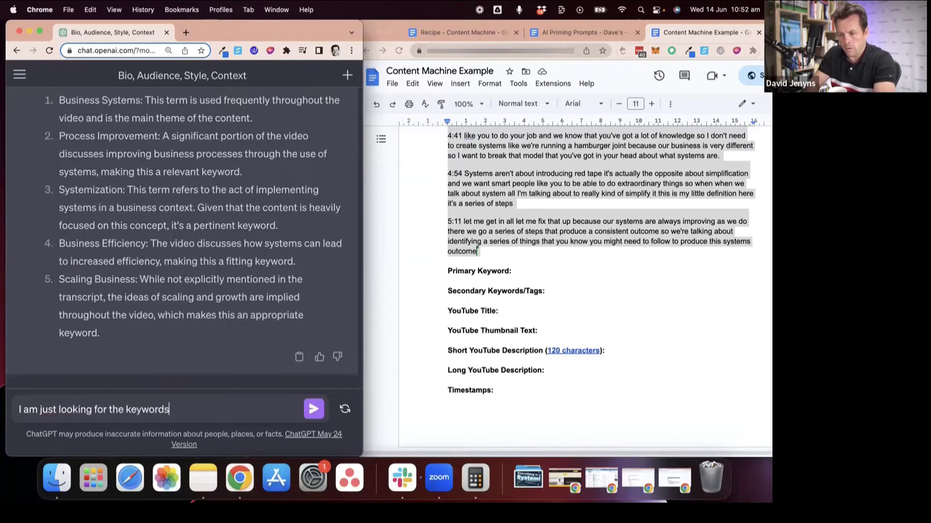
pyautogui.write(' please ')
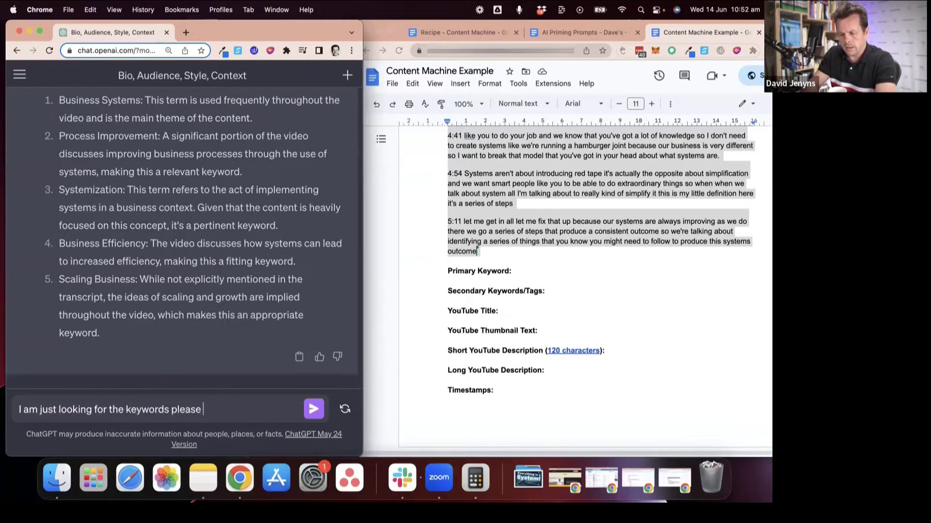
pyautogui.write('j')
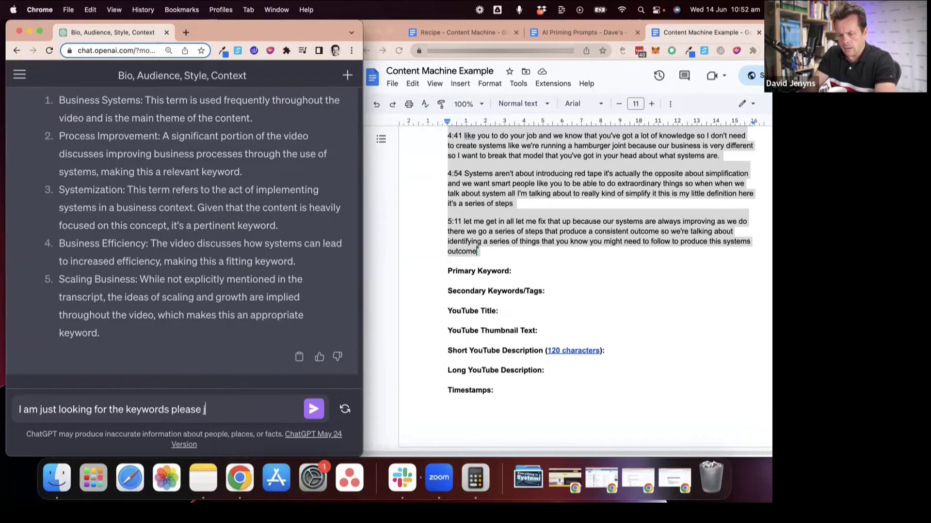
pyautogui.write('ust give me those')
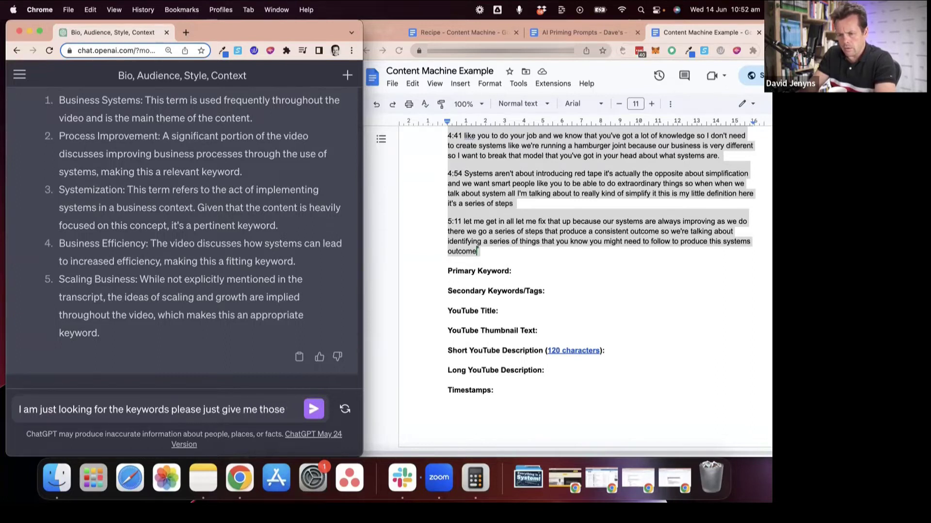
pyautogui.write(' not the descreiption')
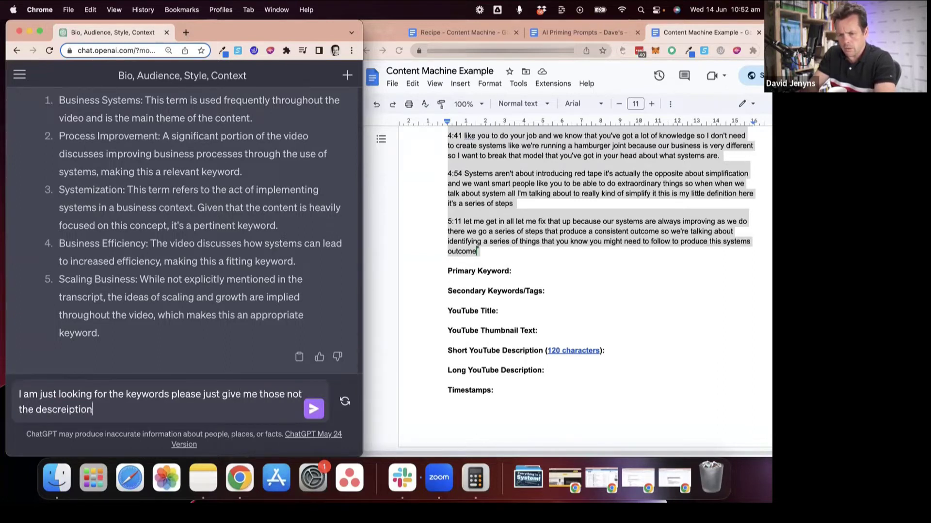
pyautogui.press('BackSpace')
pyautogui.press('BackSpace')
pyautogui.press('BackSpace')
pyautogui.press('BackSpace')
pyautogui.press('BackSpace')
pyautogui.press('BackSpace')
pyautogui.press('BackSpace')
pyautogui.write('iptions yo')
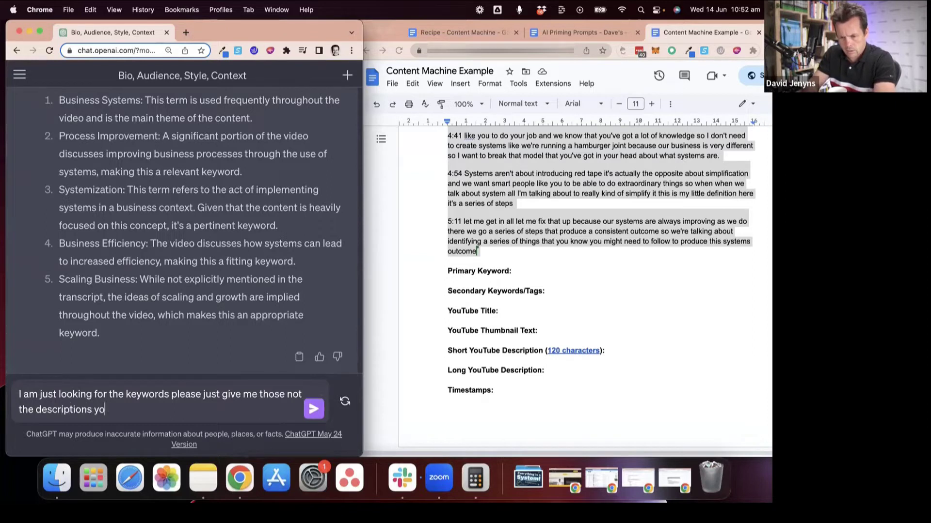
pyautogui.write('u provided.')
pyautogui.hotkey('shift', 'Return')
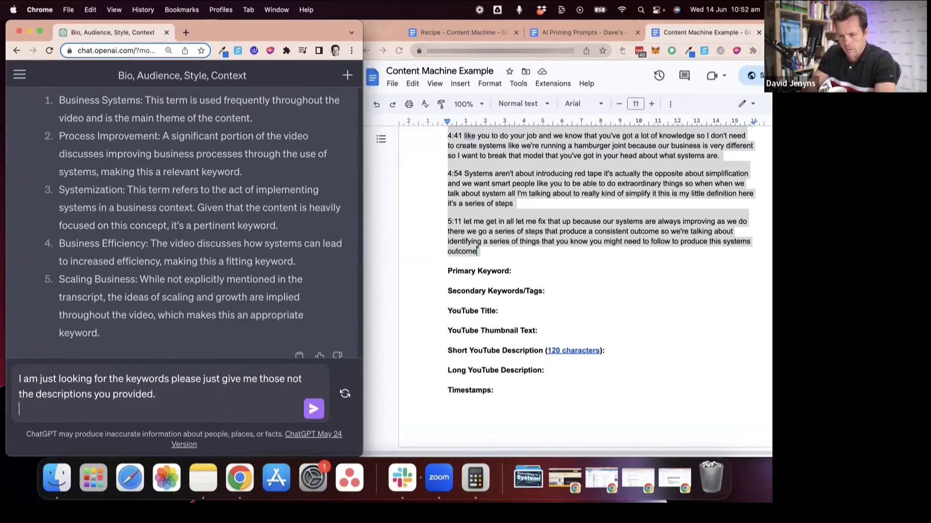
# - Send the keywords-only request and paste the five returned keywords, unbolded, under Primary Keyword
pyautogui.click(310, 410)
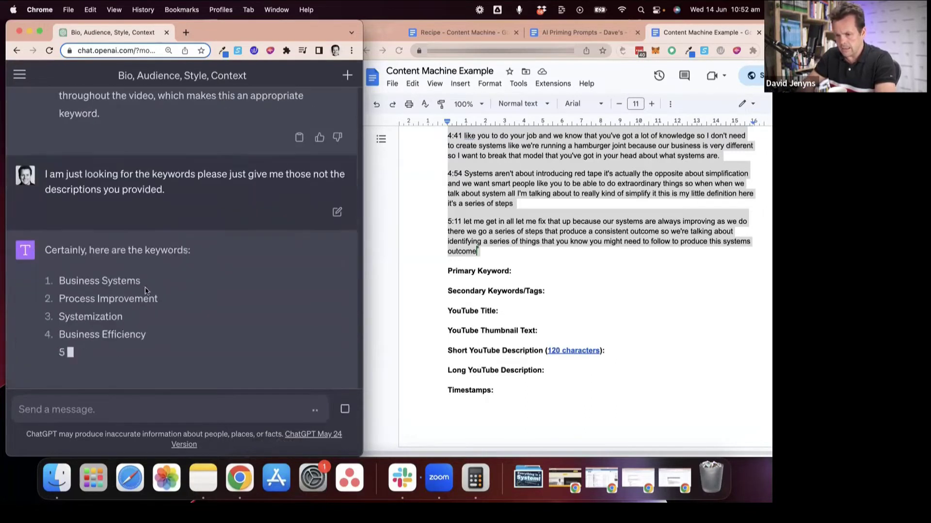
pyautogui.moveTo(59, 257); pyautogui.dragTo(146, 334)
pyautogui.press('super+c')
pyautogui.click(529, 268)
pyautogui.click(521, 270)
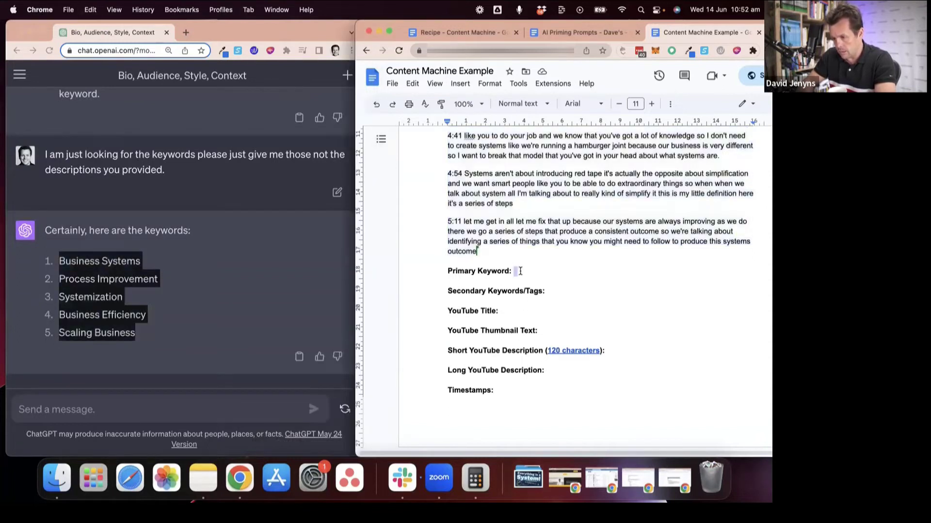
pyautogui.press('Return')
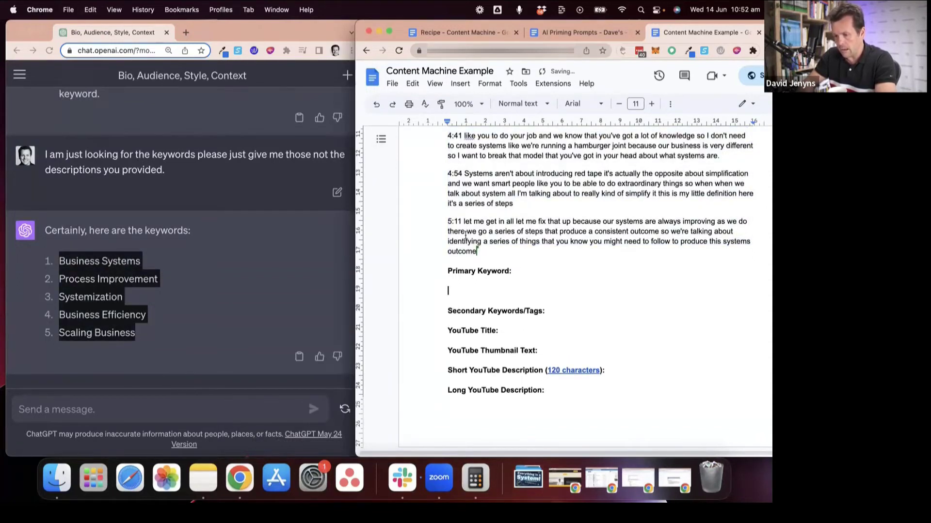
pyautogui.click(90, 9)
pyautogui.click(114, 90)
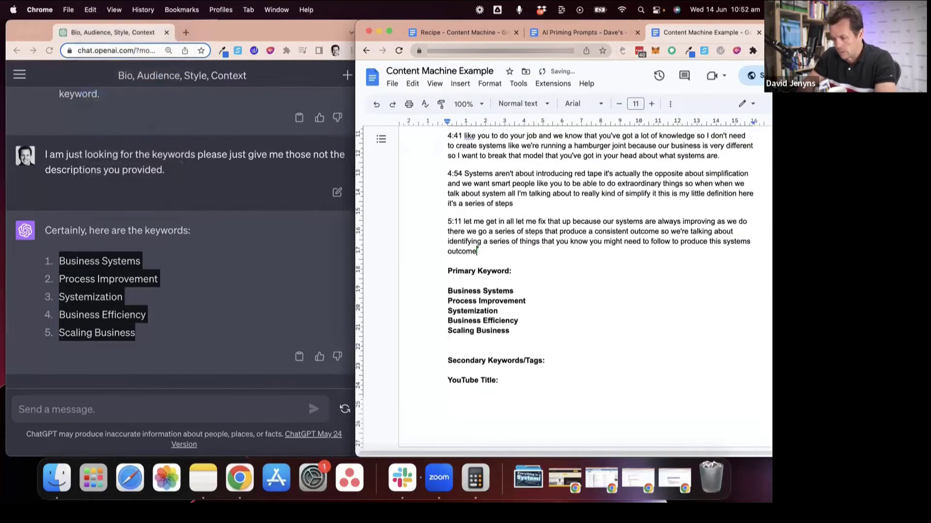
pyautogui.hotkey('shift', 'Up')
pyautogui.hotkey('shift', 'Up')
pyautogui.hotkey('shift', 'Up')
pyautogui.hotkey('shift', 'Up')
pyautogui.hotkey('shift', 'Up')
pyautogui.press('super+b')
pyautogui.click(535, 351)
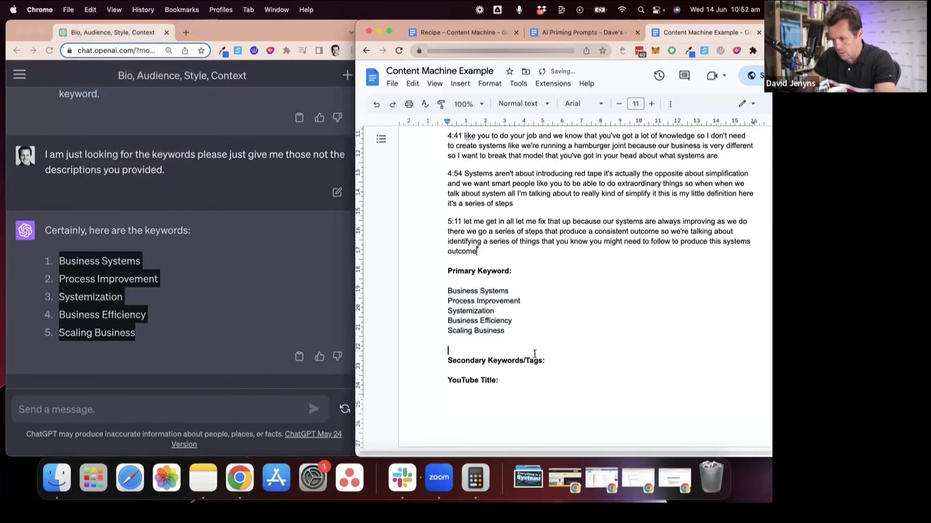
pyautogui.press('BackSpace')
# - Move the four keywords after Business Systems under Secondary Keywords/Tags, then return to the Recipe doc
pyautogui.scroll(-2, 535, 354)
pyautogui.press('Up')
pyautogui.press('Up')
pyautogui.hotkey('shift', 'Down')
pyautogui.hotkey('shift', 'Down')
pyautogui.hotkey('shift', 'Down')
pyautogui.hotkey('shift', 'Down')
pyautogui.press('super+c')
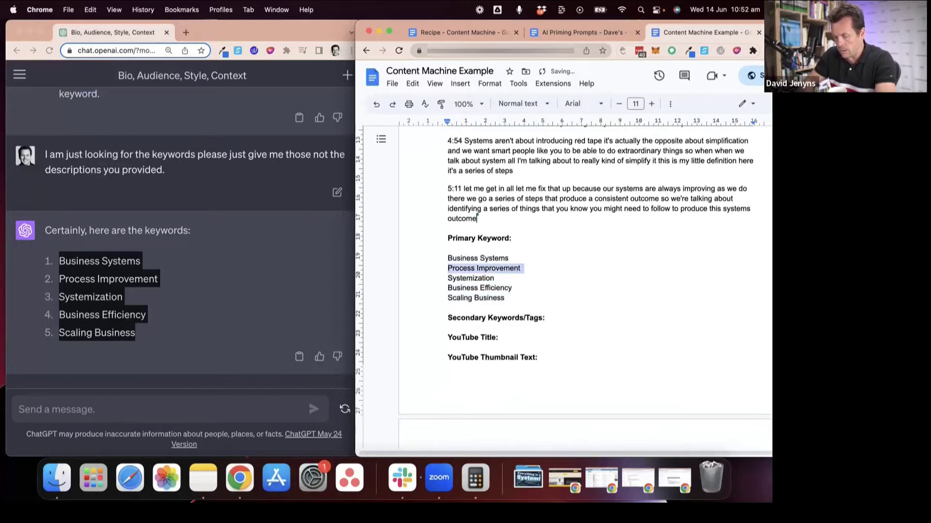
pyautogui.press('BackSpace')
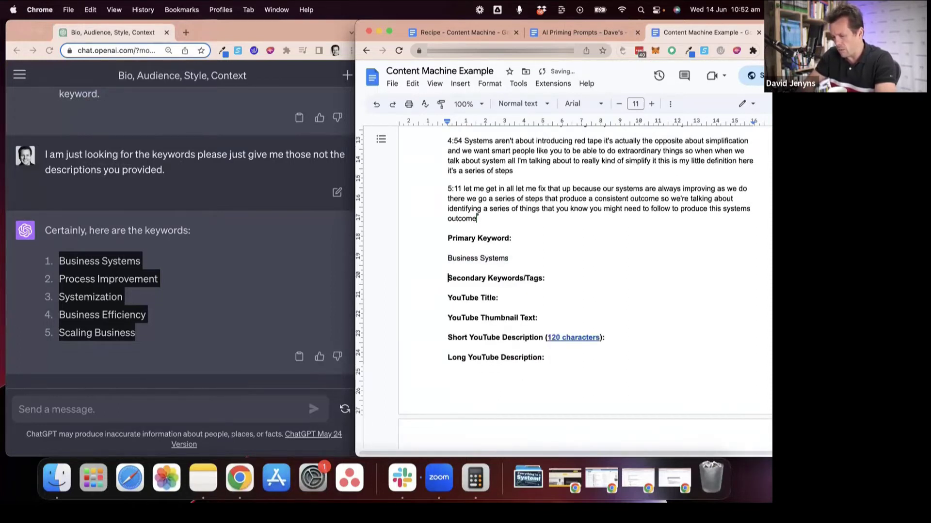
pyautogui.press('Down')
pyautogui.press('Return')
pyautogui.press('super+v')
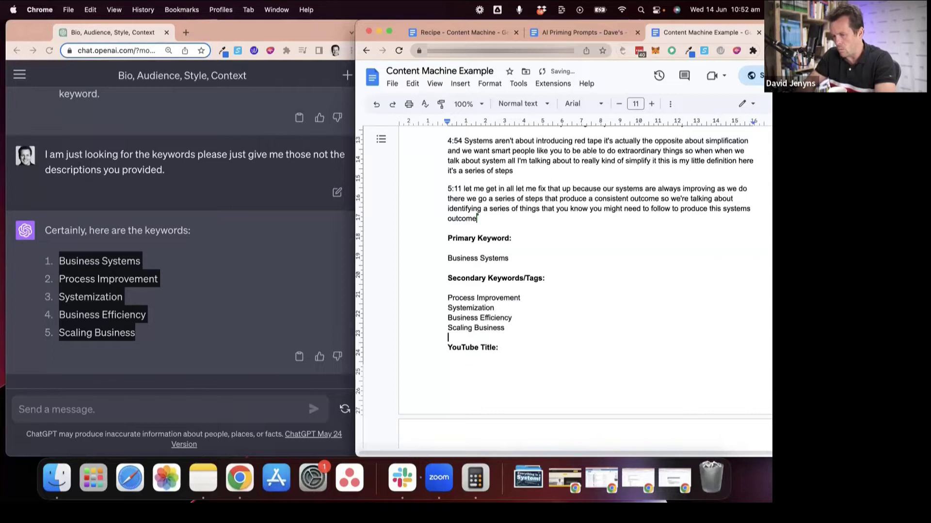
pyautogui.scroll(-3, 607, 329)
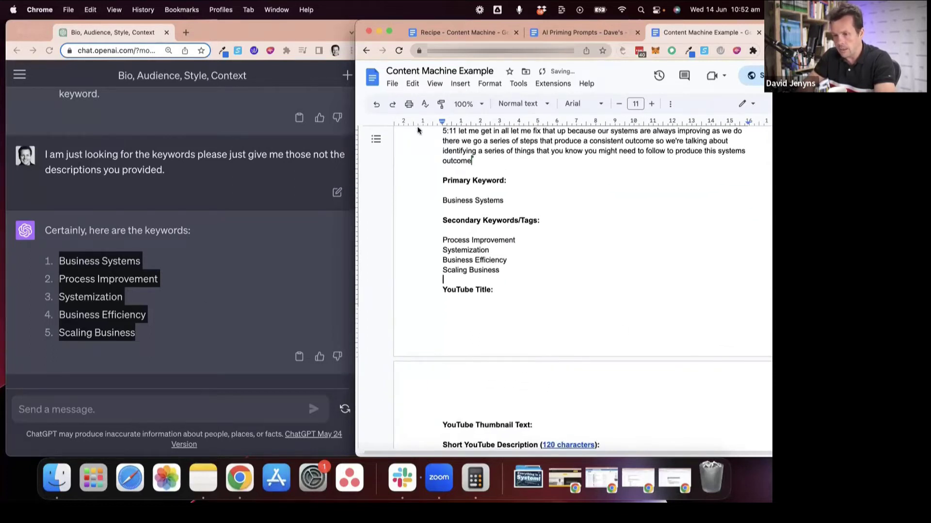
pyautogui.click(482, 35)
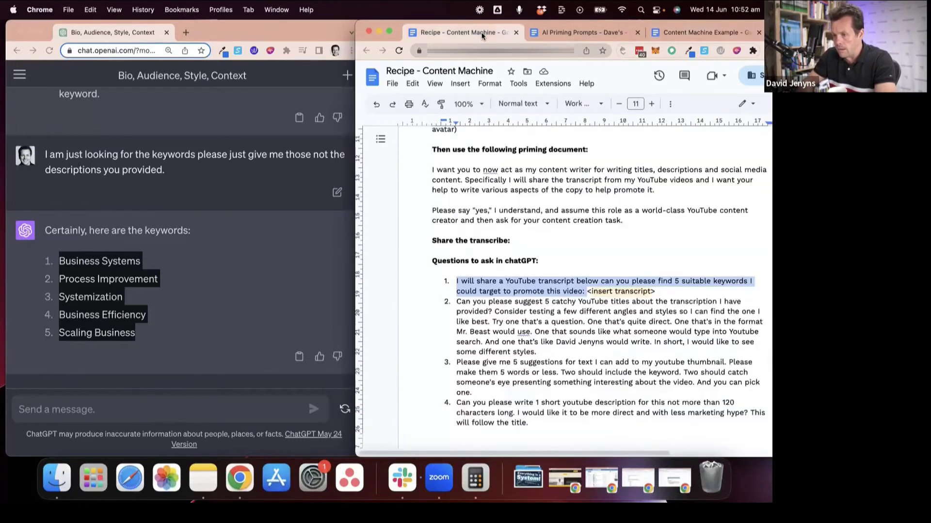
pyautogui.scroll(-3, 494, 257)
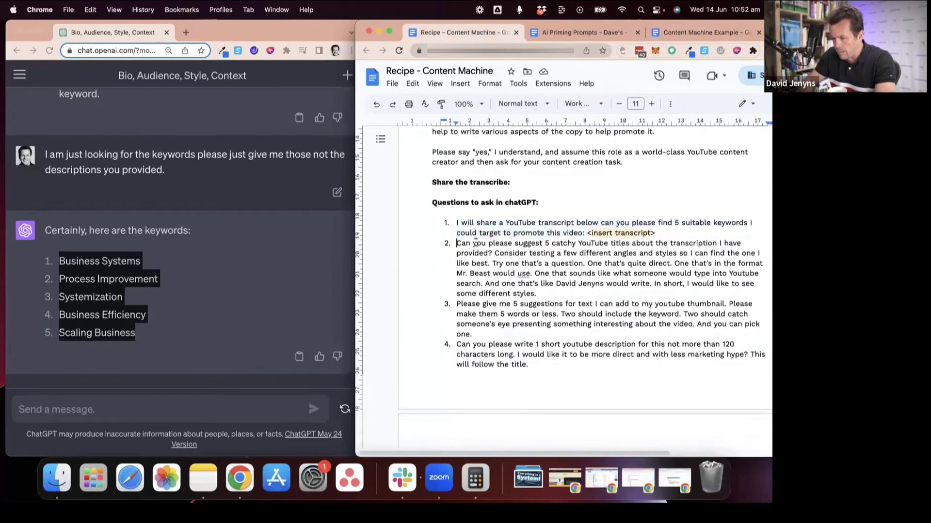
# - Copy the recipe's second question on 5 catchy YouTube titles into ChatGPT's message box
pyautogui.keyDown('shift'); pyautogui.click(544, 295); pyautogui.keyUp('shift')
pyautogui.press('super+c')
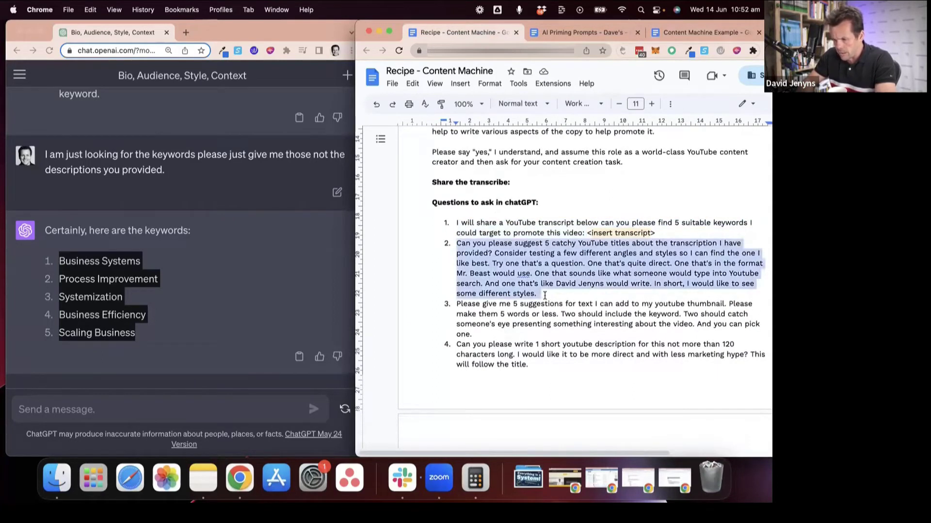
pyautogui.click(204, 336)
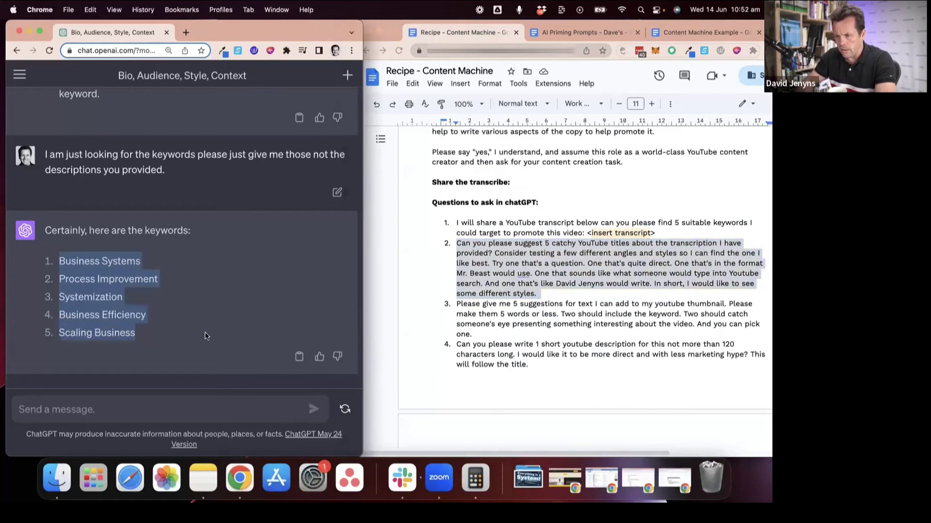
pyautogui.click(688, 32)
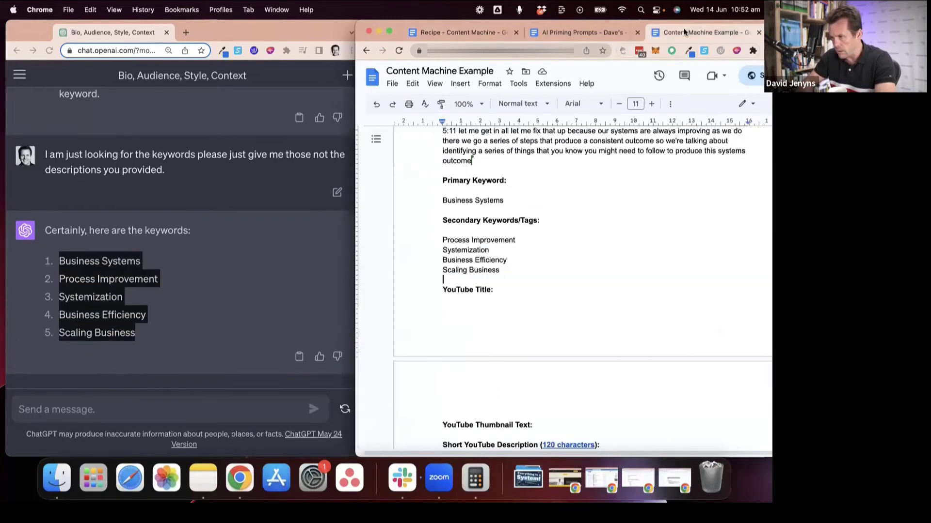
pyautogui.scroll(-3, 523, 246)
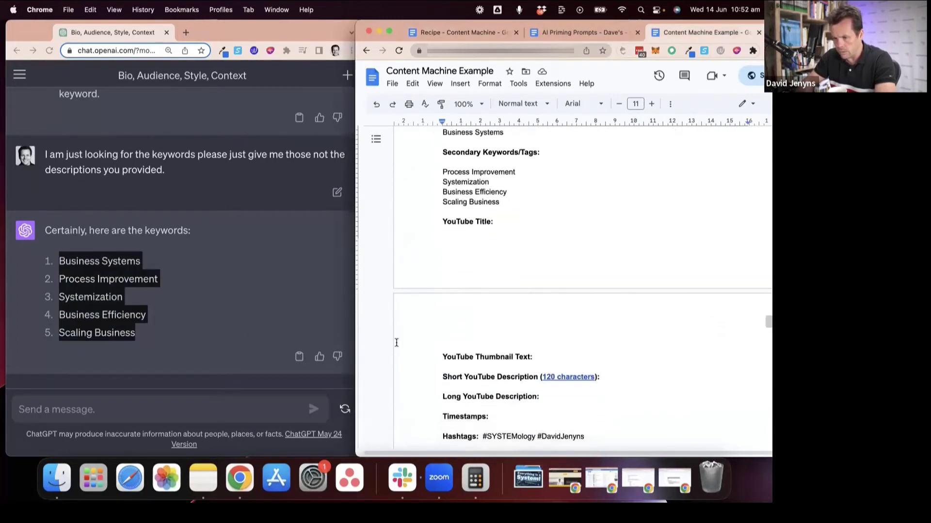
pyautogui.click(104, 412)
pyautogui.press('super+v')
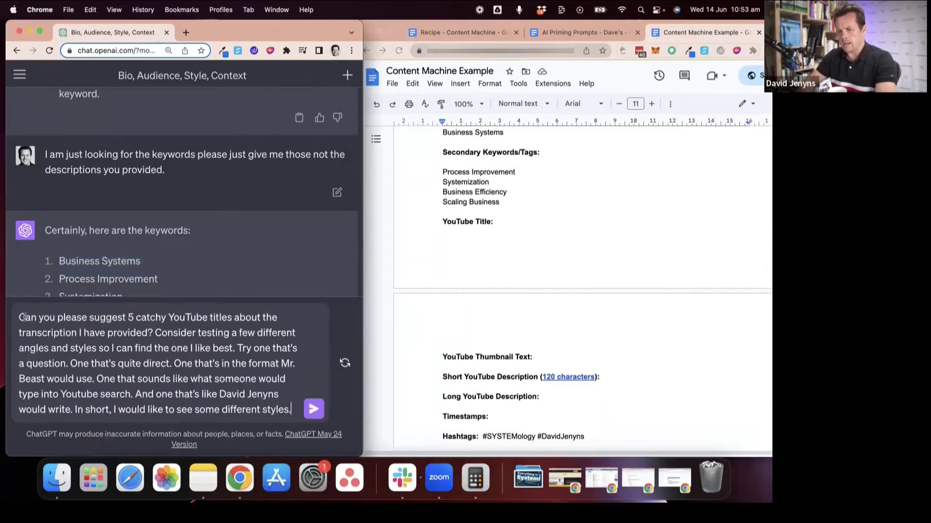
# - Review the pasted prompt's requested title styles: question, direct, YouTube-search and the author's own style
pyautogui.moveTo(49, 316); pyautogui.dragTo(145, 333)
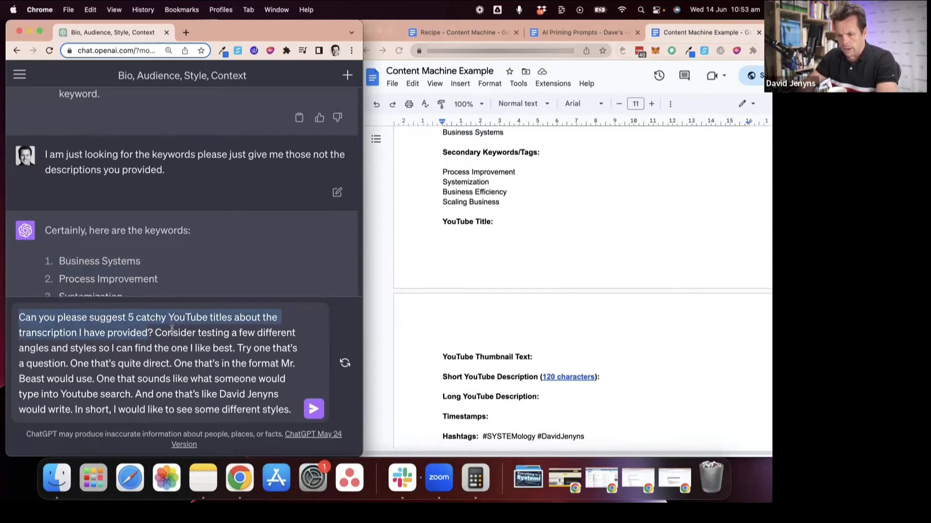
pyautogui.click(63, 351)
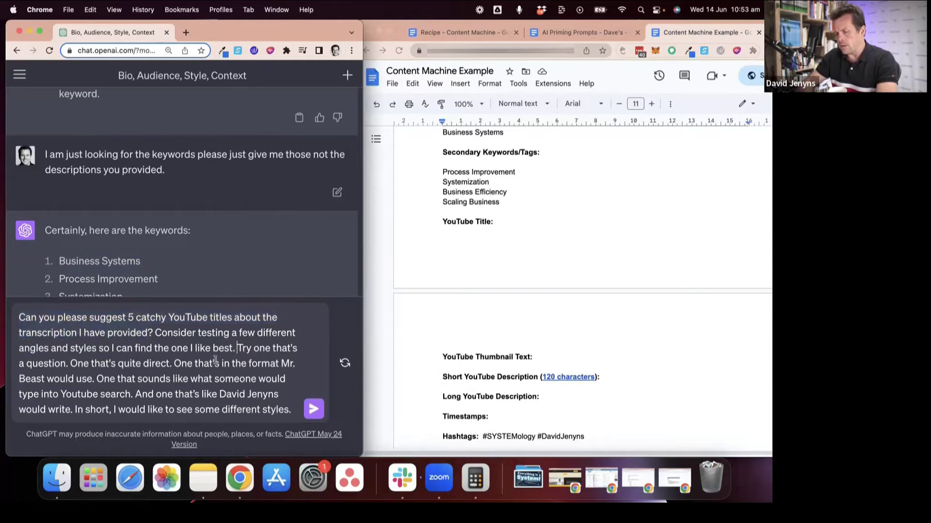
pyautogui.keyDown('shift'); pyautogui.click(296, 412); pyautogui.keyUp('shift')
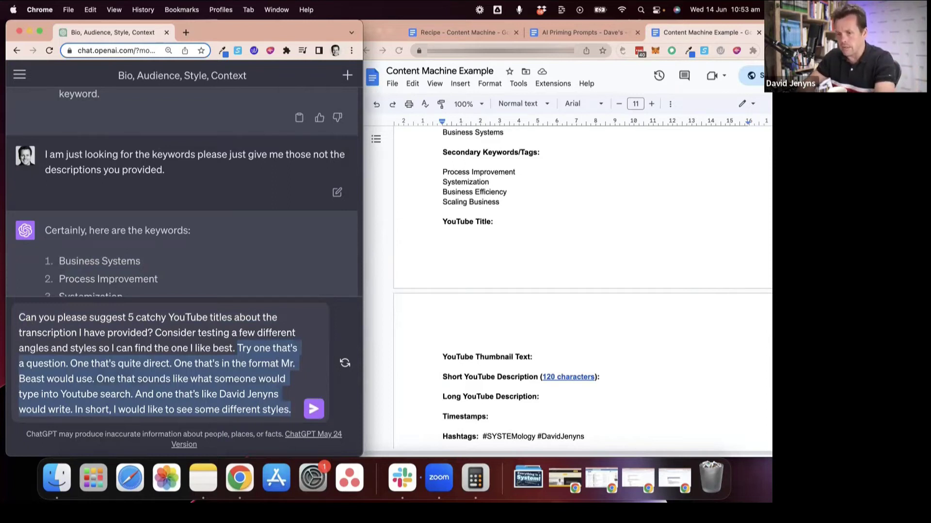
pyautogui.click(252, 363)
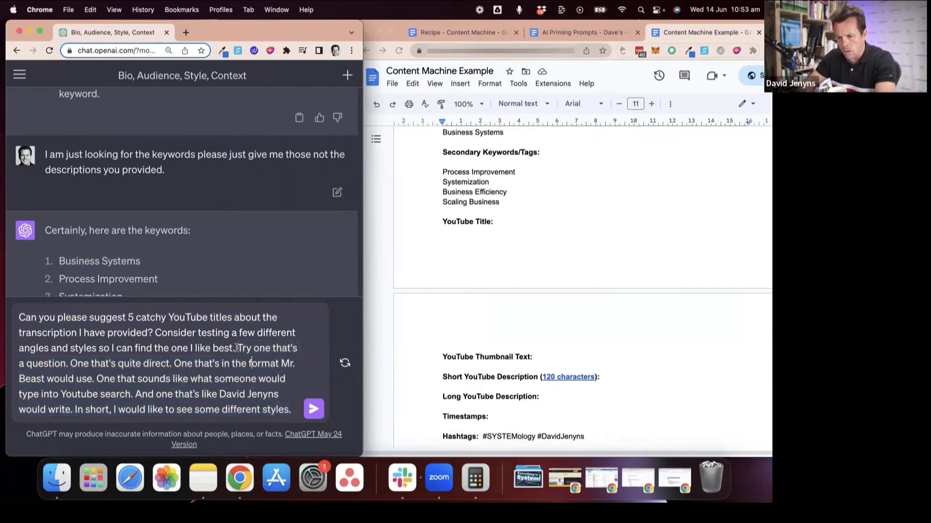
pyautogui.moveTo(235, 349); pyautogui.dragTo(64, 364)
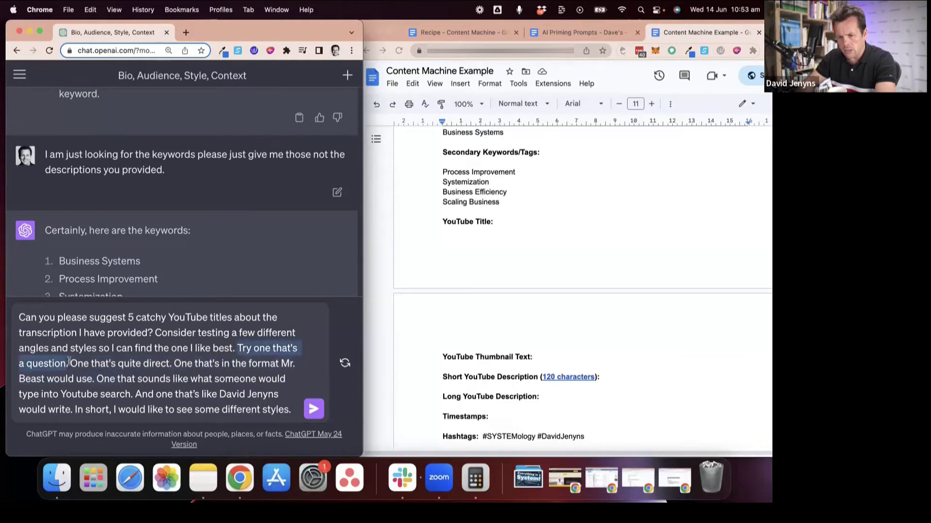
pyautogui.moveTo(156, 349); pyautogui.dragTo(86, 379)
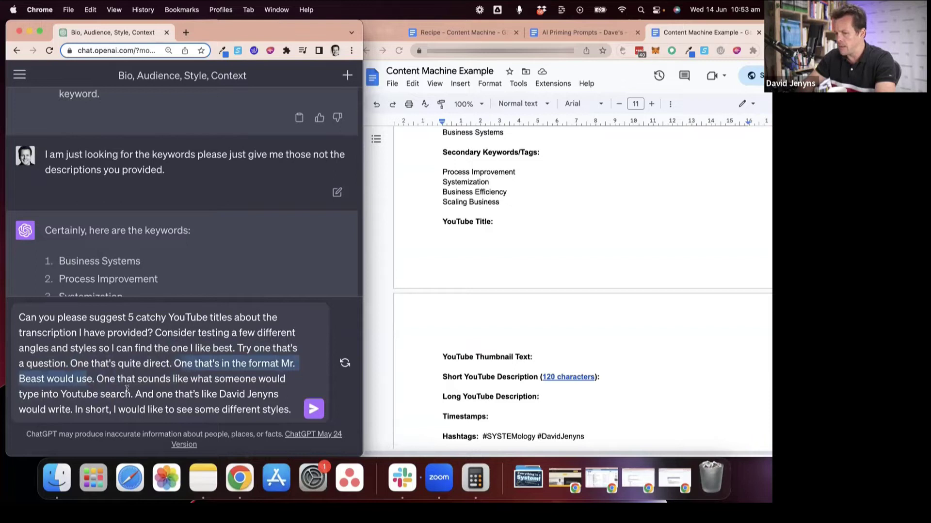
pyautogui.moveTo(96, 378); pyautogui.dragTo(134, 392)
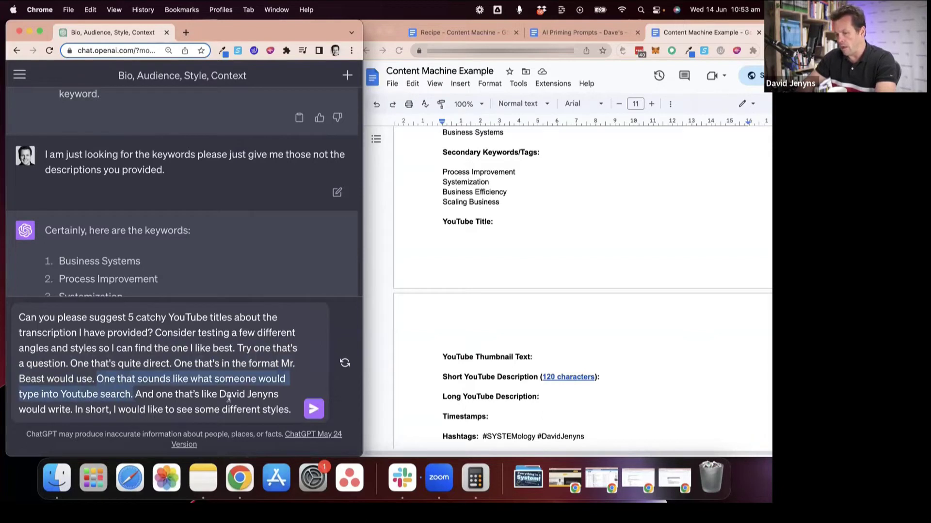
pyautogui.moveTo(220, 394); pyautogui.dragTo(290, 396)
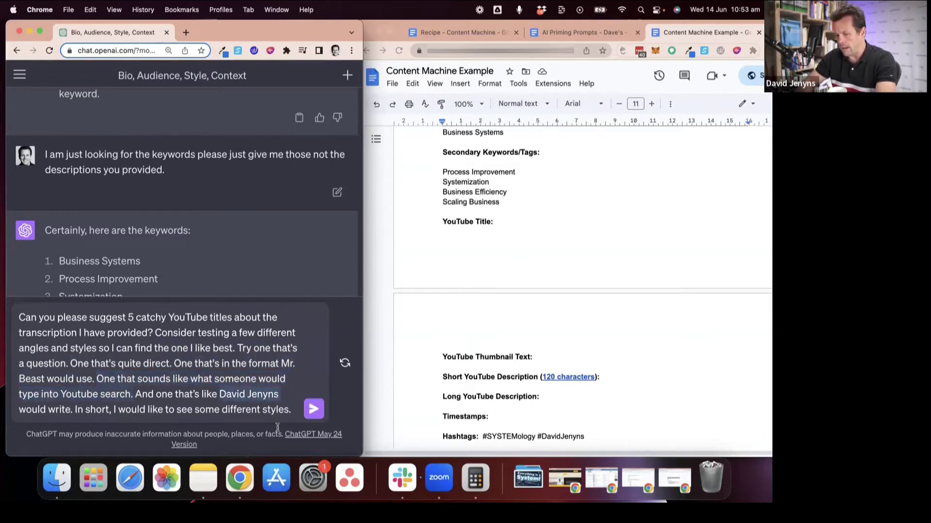
# - Send the YouTube title request to ChatGPT
pyautogui.click(313, 409)
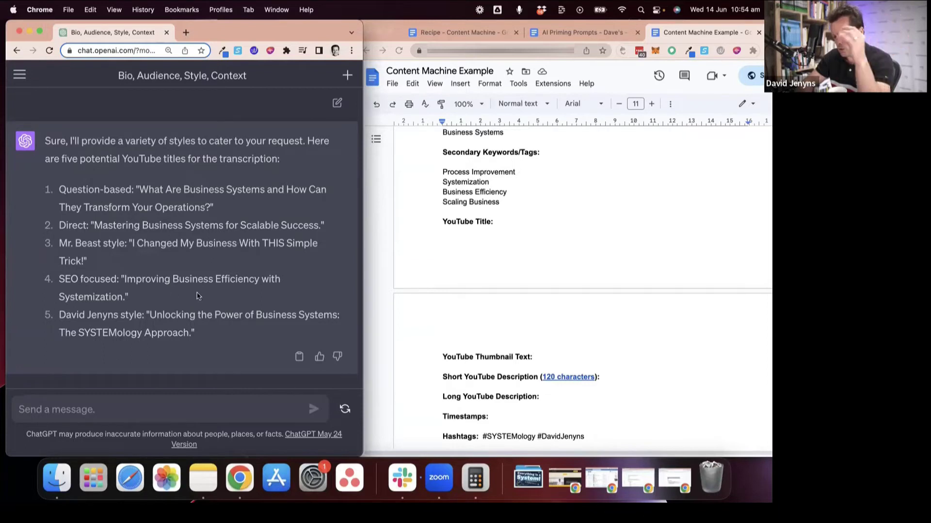
# - Paste ChatGPT's five titles under YouTube Title, matching the doc's style
pyautogui.moveTo(203, 332); pyautogui.dragTo(59, 189)
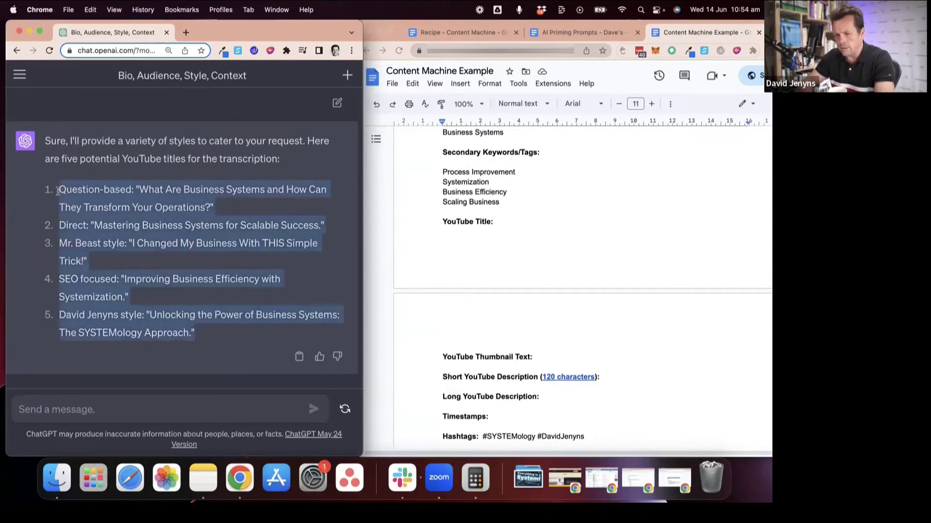
pyautogui.click(565, 322)
pyautogui.click(493, 223)
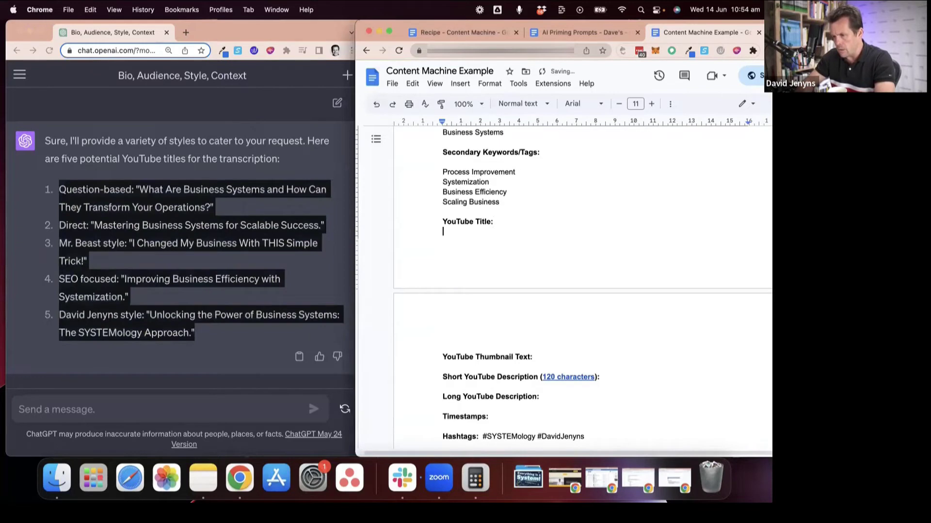
pyautogui.click(90, 10)
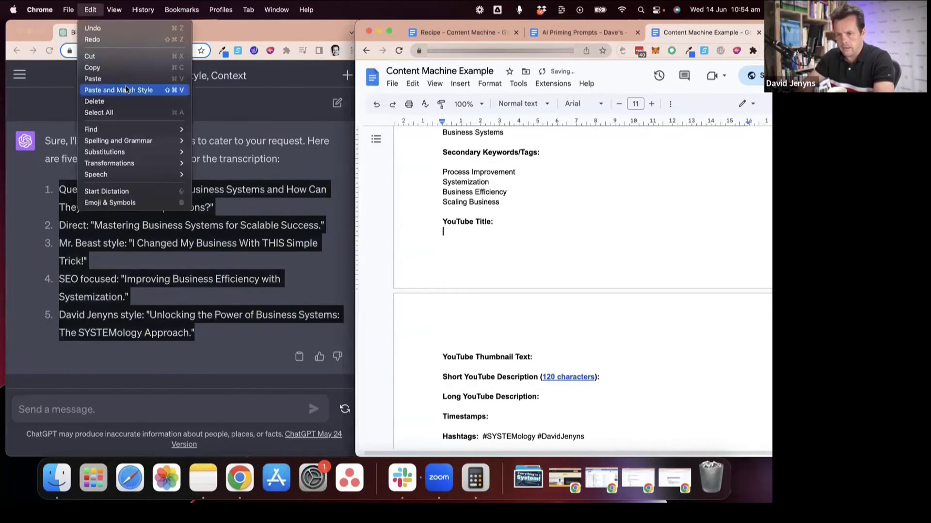
pyautogui.click(125, 89)
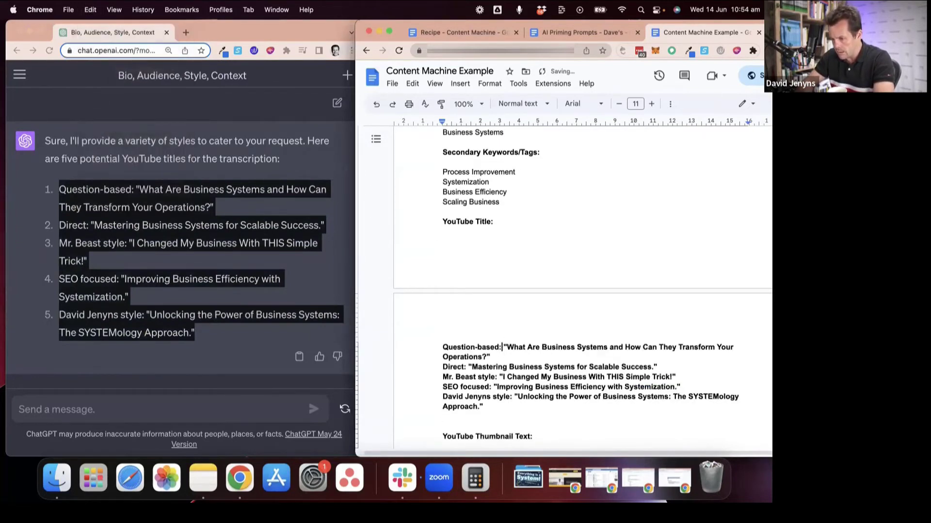
# - Delete the Question-based, Direct, Mr. Beast style, SEO focused and author-style labels from the titles
pyautogui.hotkey('shift', 'Home')
pyautogui.press('BackSpace')
pyautogui.press('BackSpace')
pyautogui.press('BackSpace')
pyautogui.press('BackSpace')
pyautogui.press('BackSpace')
pyautogui.press('BackSpace')
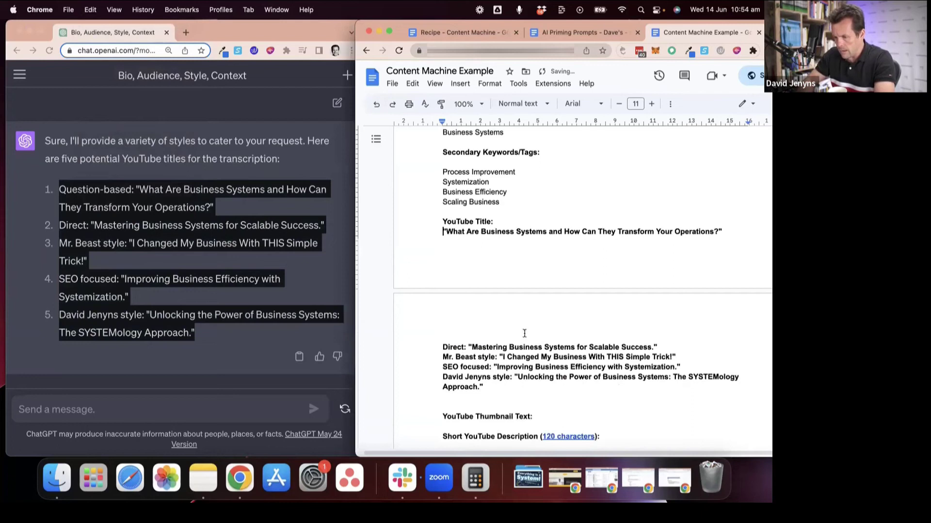
pyautogui.click(469, 347)
pyautogui.hotkey('shift', 'Home')
pyautogui.press('BackSpace')
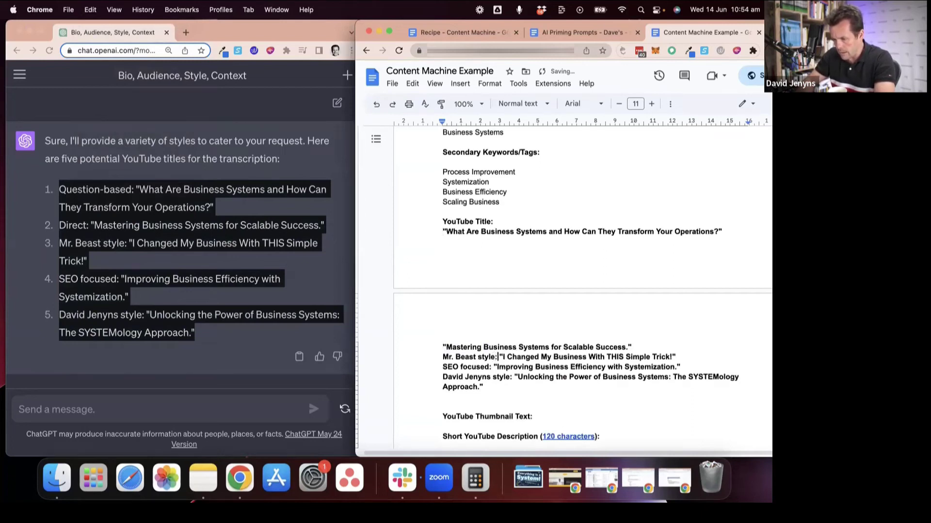
pyautogui.click(498, 357)
pyautogui.hotkey('shift', 'Home')
pyautogui.press('BackSpace')
pyautogui.click(495, 367)
pyautogui.hotkey('shift', 'Home')
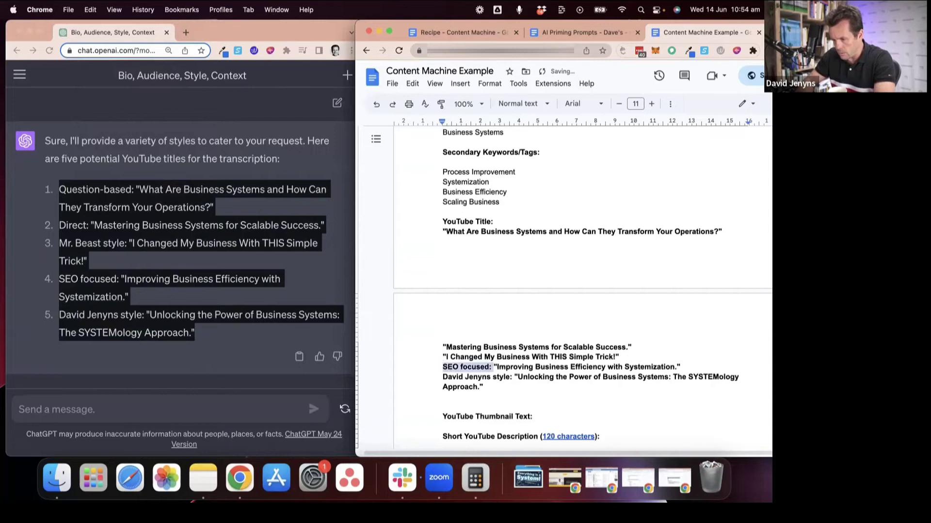
pyautogui.press('BackSpace')
pyautogui.click(516, 377)
pyautogui.hotkey('shift', 'Home')
pyautogui.press('BackSpace')
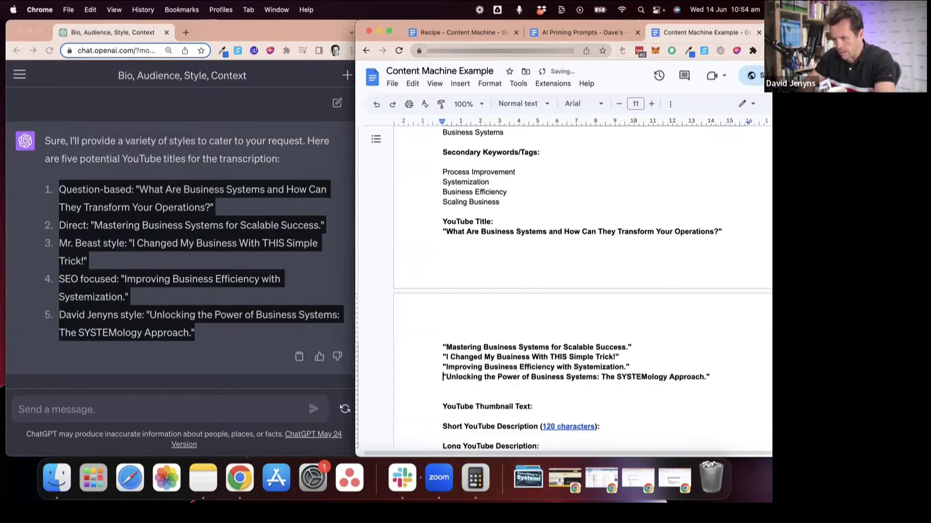
# - Unbold the five titles and remove the empty line above YouTube Thumbnail Text
pyautogui.click(446, 236)
pyautogui.keyDown('shift'); pyautogui.click(731, 384); pyautogui.keyUp('shift')
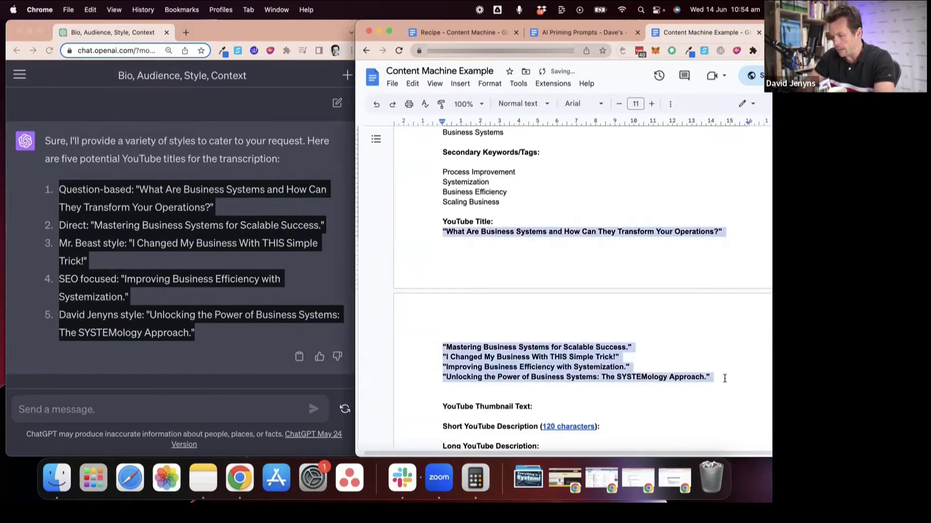
pyautogui.press('super+b')
pyautogui.click(518, 389)
pyautogui.click(443, 357)
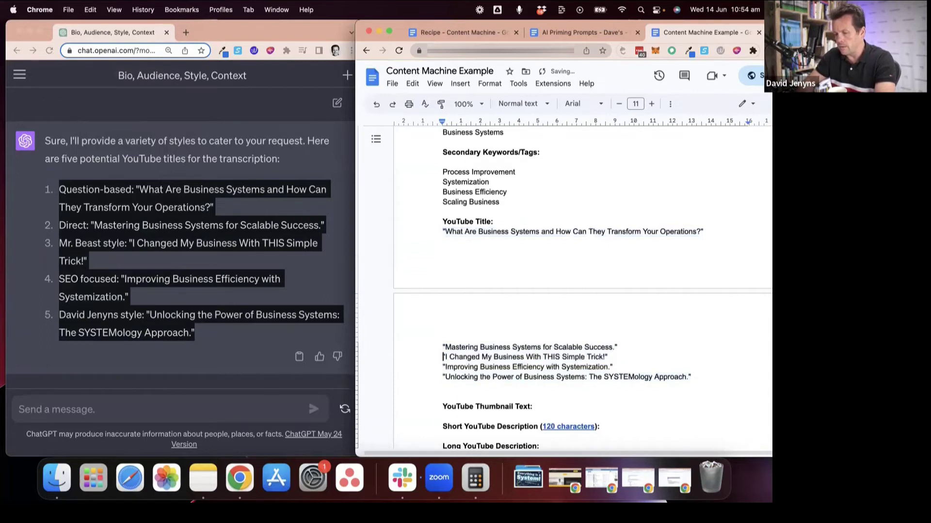
pyautogui.scroll(-2, 456, 373)
pyautogui.click(452, 351)
pyautogui.press('Delete')
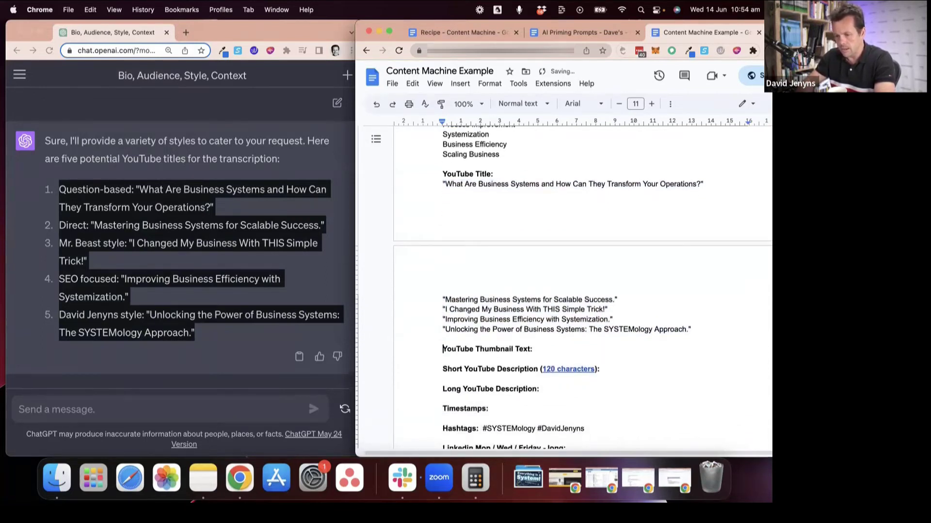
# - Send recipe item 3, the thumbnail-text prompt, to ChatGPT
pyautogui.click(491, 33)
pyautogui.scroll(-1, 480, 282)
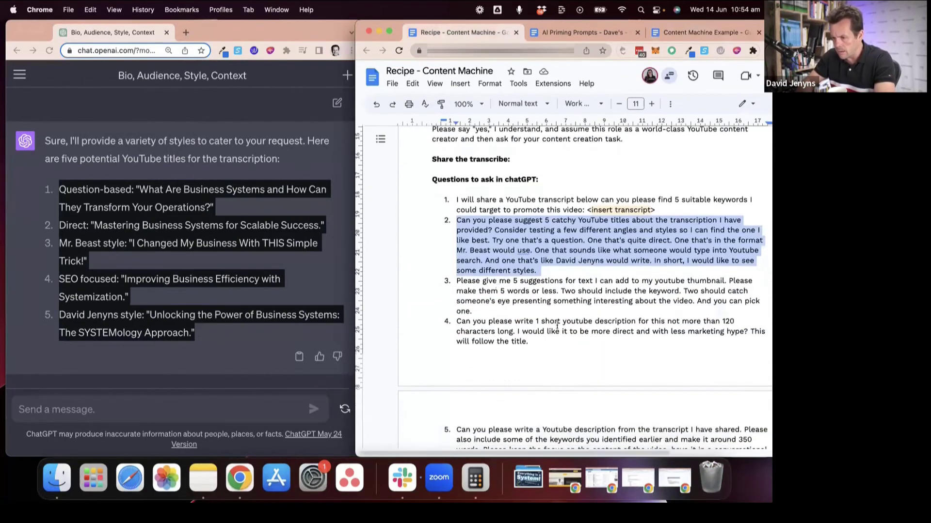
pyautogui.click(480, 281)
pyautogui.keyDown('shift'); pyautogui.click(495, 314); pyautogui.keyUp('shift')
pyautogui.press('super+c')
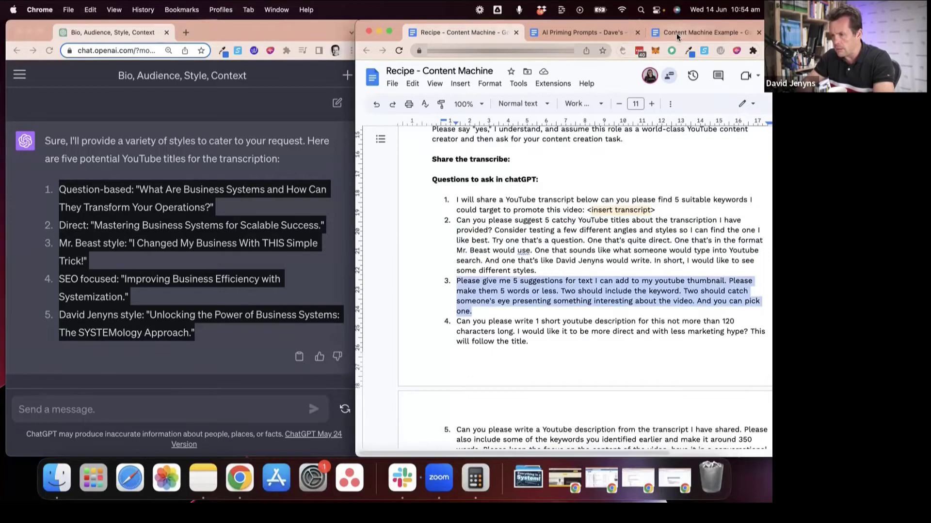
pyautogui.click(196, 293)
pyautogui.click(109, 406)
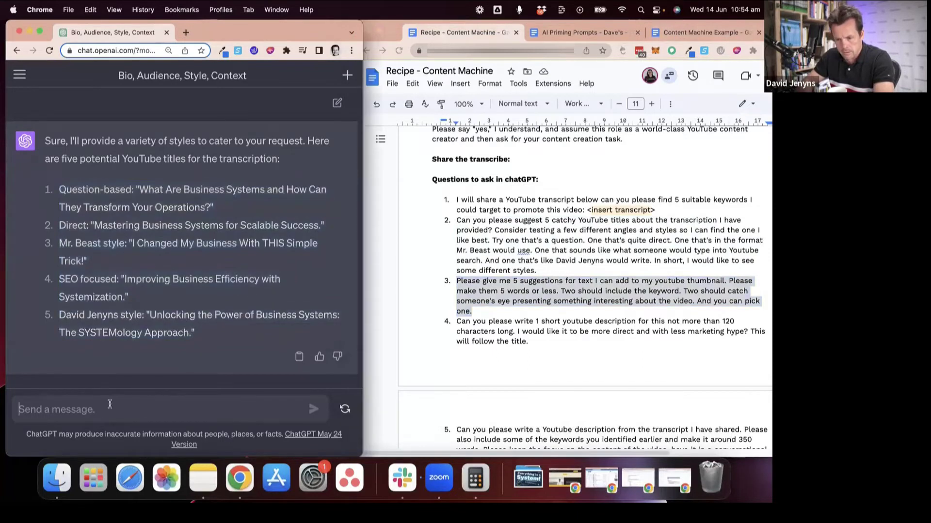
pyautogui.press('super+v')
pyautogui.press('BackSpace')
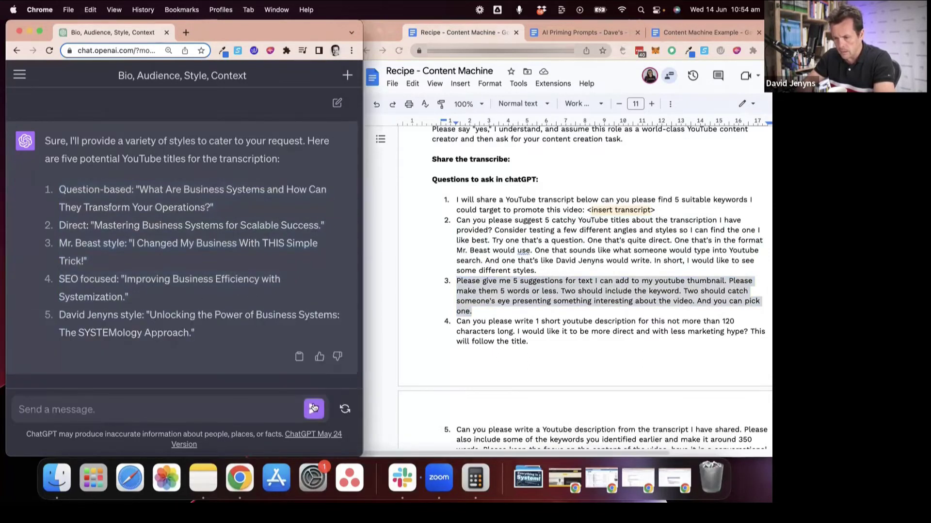
pyautogui.press('Return')
# - Add an empty line under YouTube Thumbnail Text in the example doc while reviewing ChatGPT's reply
pyautogui.click(659, 32)
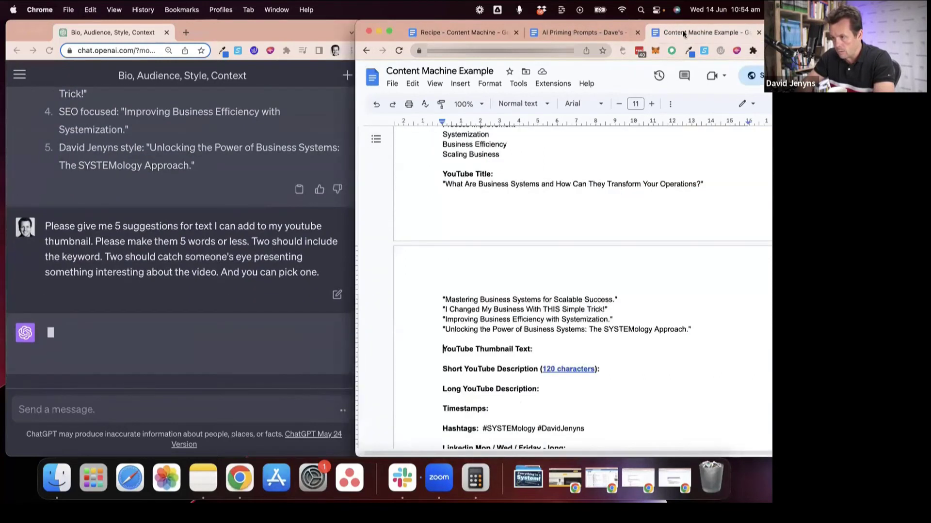
pyautogui.moveTo(680, 31); pyautogui.dragTo(590, 33)
pyautogui.click(535, 349)
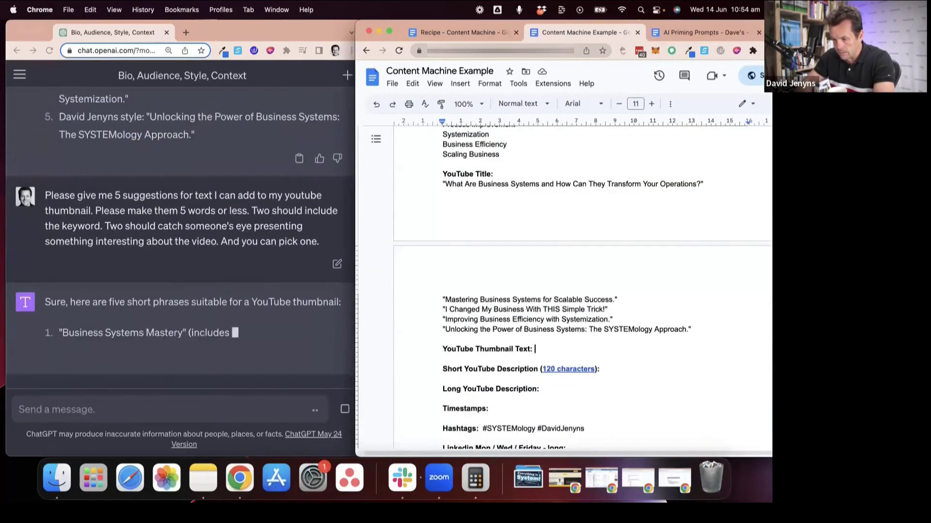
pyautogui.press('Return')
pyautogui.click(145, 280)
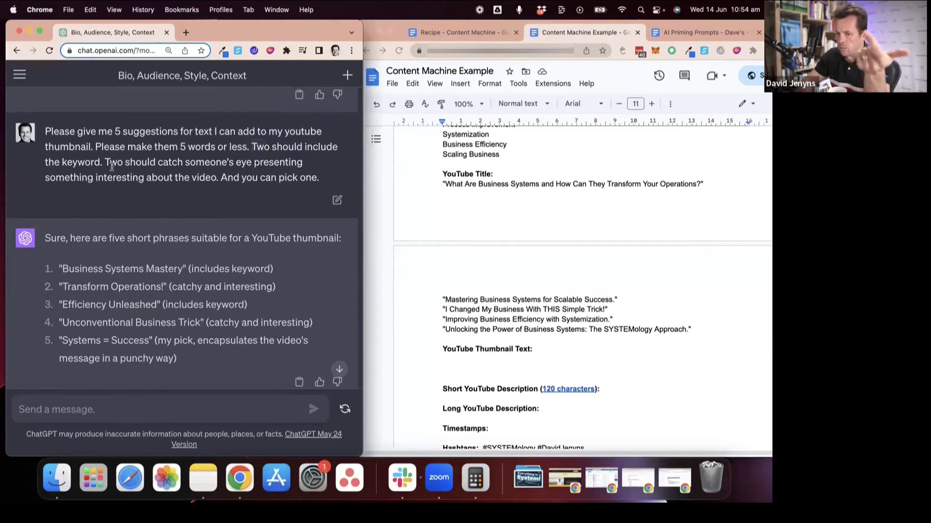
pyautogui.moveTo(104, 162); pyautogui.dragTo(203, 163)
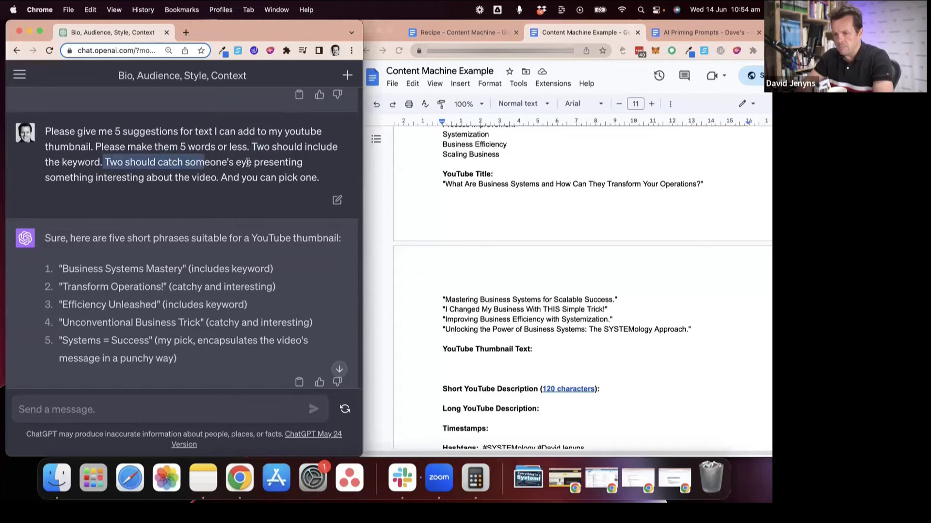
pyautogui.click(194, 183)
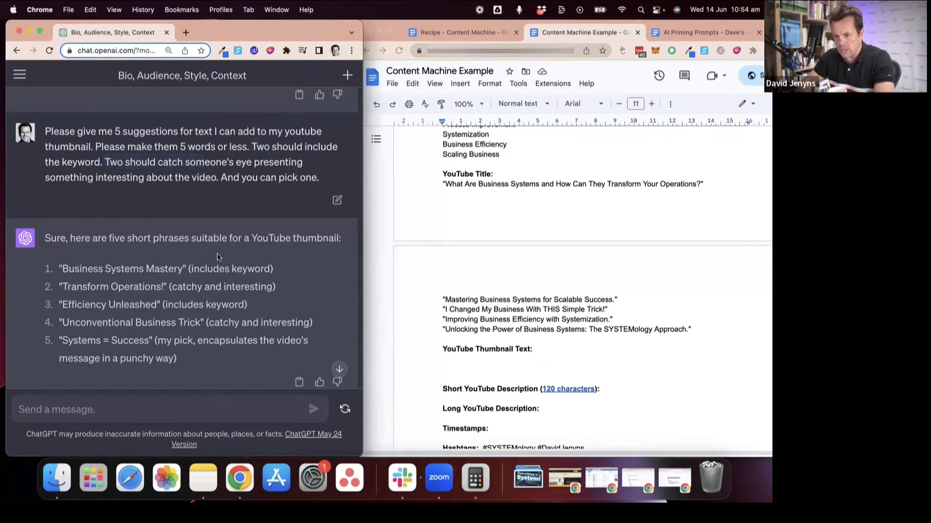
# - Paste the five thumbnail phrases, unbolded, under YouTube Thumbnail Text, through 'Systems = Success'
pyautogui.moveTo(58, 270); pyautogui.dragTo(231, 363)
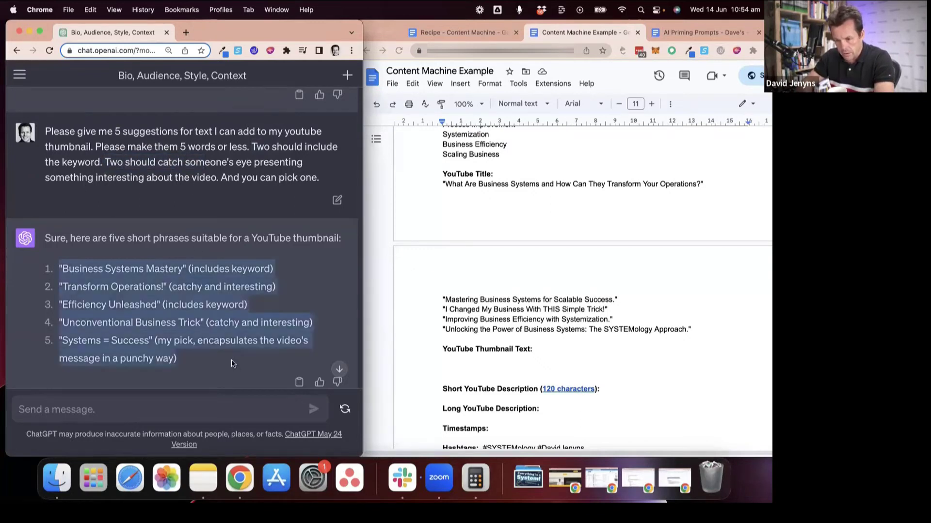
pyautogui.press('super+c')
pyautogui.click(484, 362)
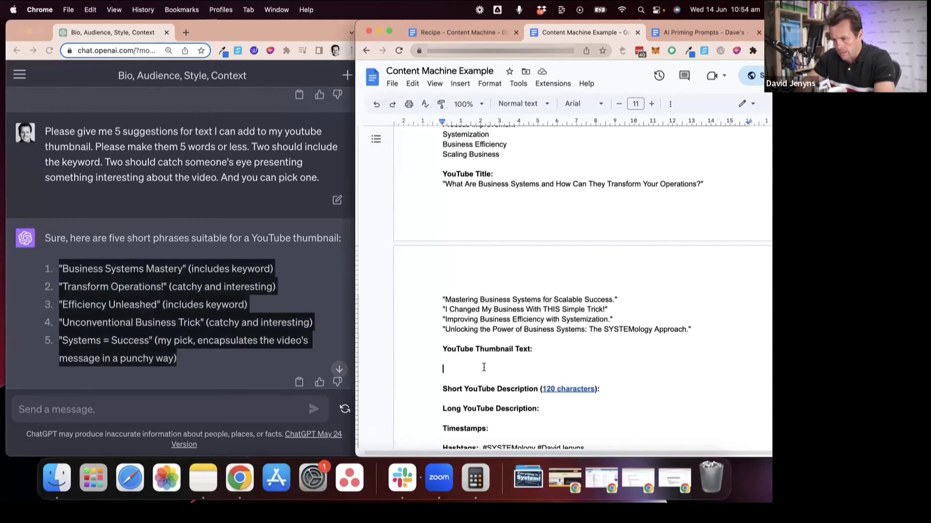
pyautogui.click(89, 10)
pyautogui.click(107, 91)
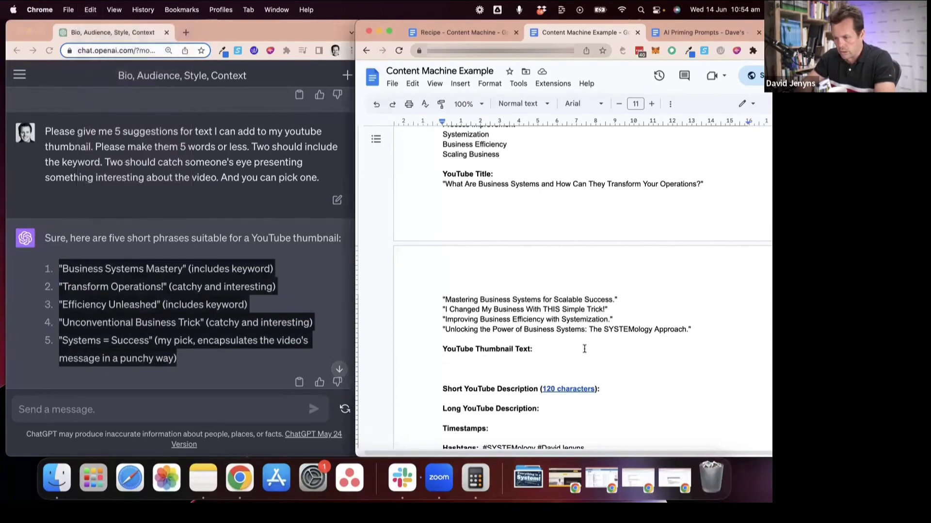
pyautogui.hotkey('shift', 'Up')
pyautogui.hotkey('shift', 'Up')
pyautogui.hotkey('shift', 'Up')
pyautogui.hotkey('shift', 'Up')
pyautogui.hotkey('shift', 'Up')
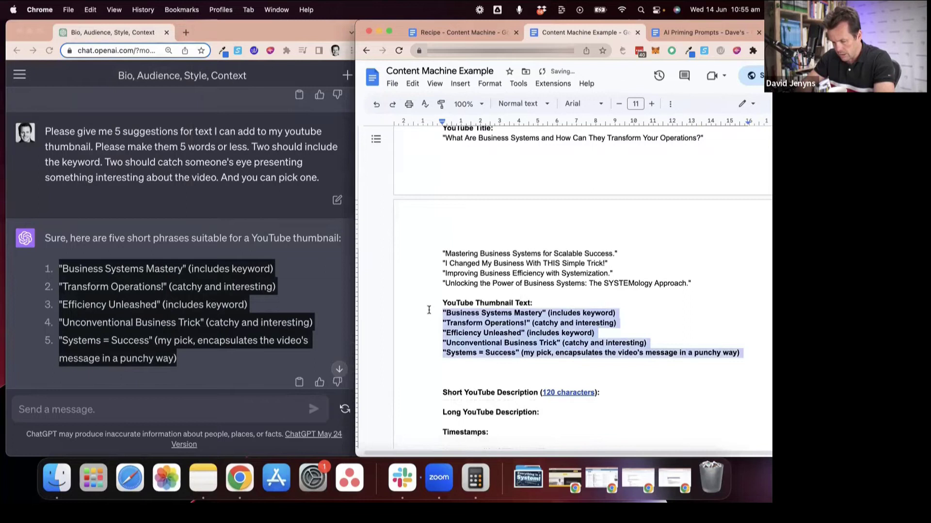
pyautogui.press('super+b')
pyautogui.click(541, 313)
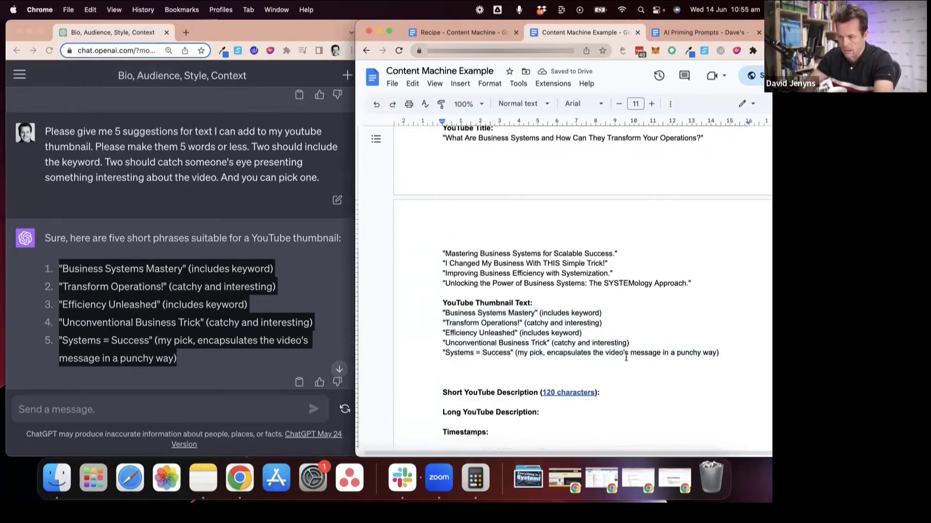
pyautogui.press('BackSpace')
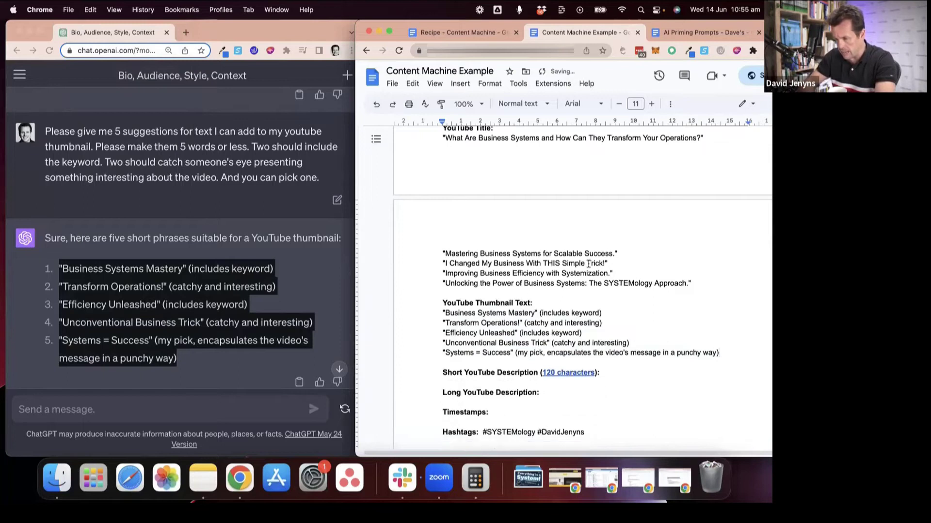
# - Add an empty line under the Short YouTube Description heading
pyautogui.scroll(-2, 588, 264)
pyautogui.click(612, 314)
pyautogui.press('Return')
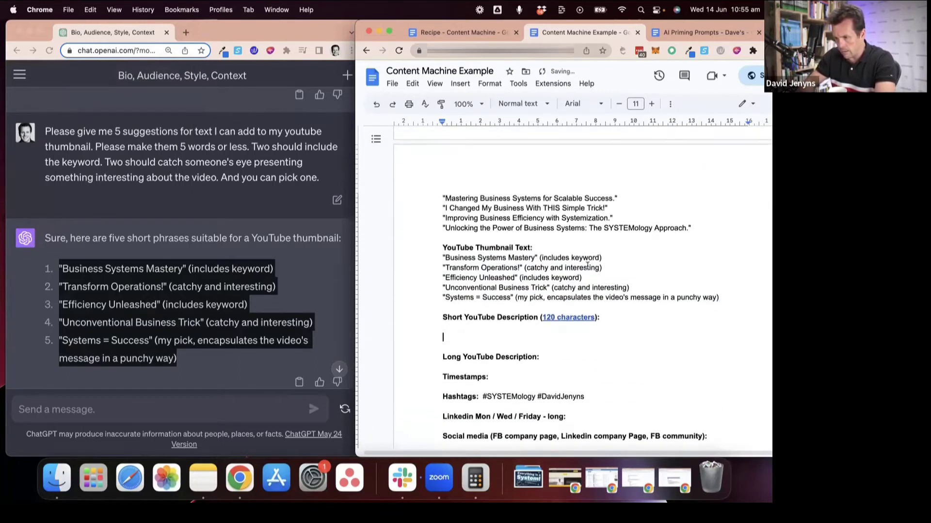
# - Copy recipe item 4, the short-description prompt, and send it to ChatGPT
pyautogui.click(469, 32)
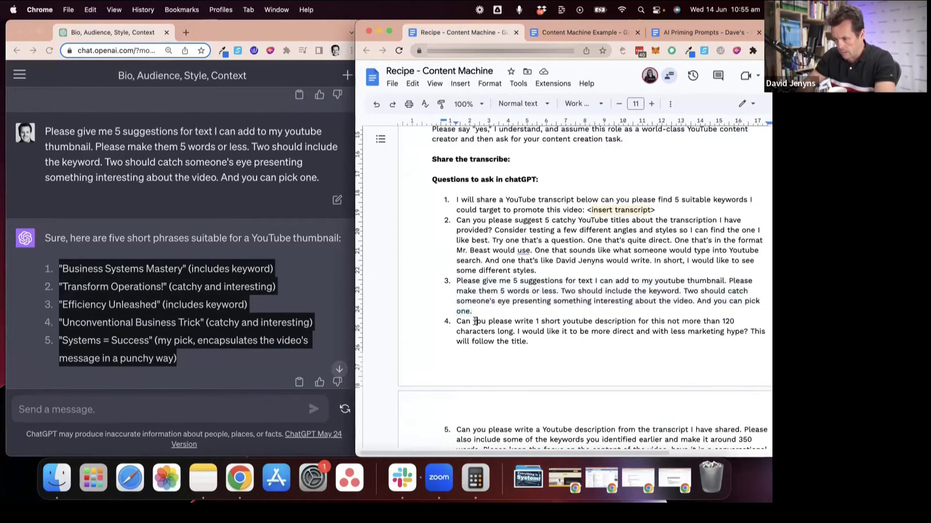
pyautogui.scroll(-3, 474, 321)
pyautogui.hotkey('shift', 'Down')
pyautogui.hotkey('shift', 'Down')
pyautogui.hotkey('shift', 'End')
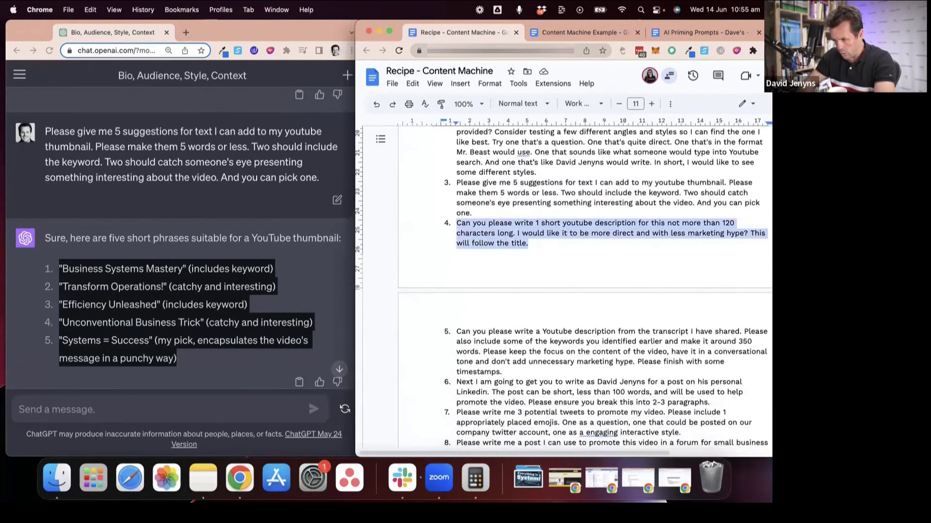
pyautogui.press('super+c')
pyautogui.click(228, 355)
pyautogui.click(123, 410)
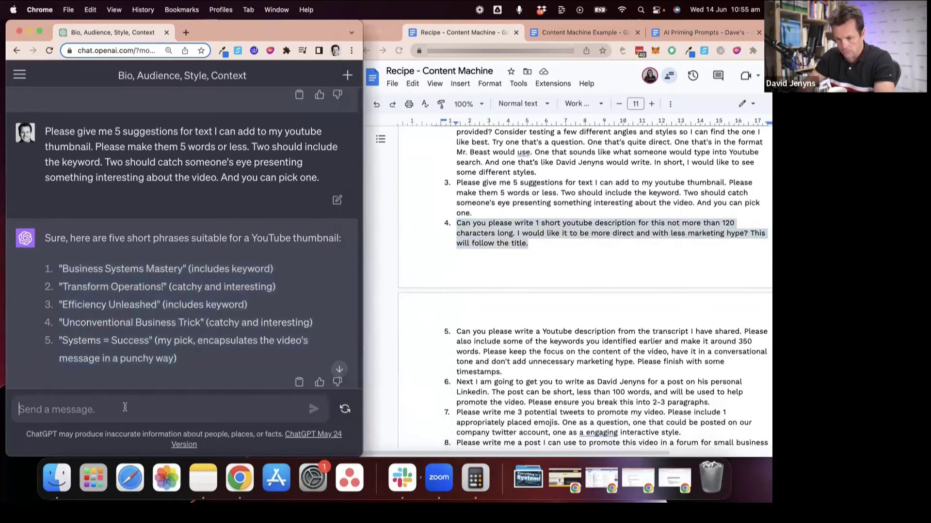
pyautogui.press('super+v')
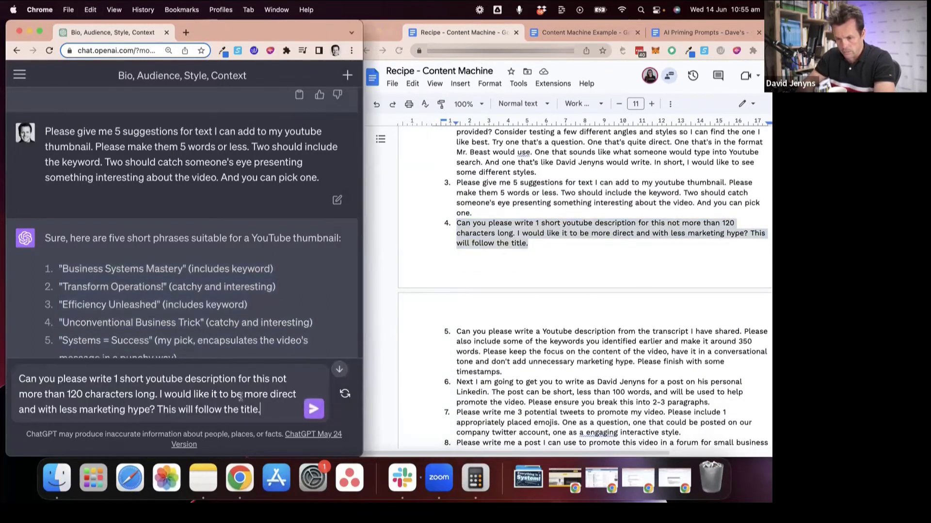
pyautogui.click(314, 412)
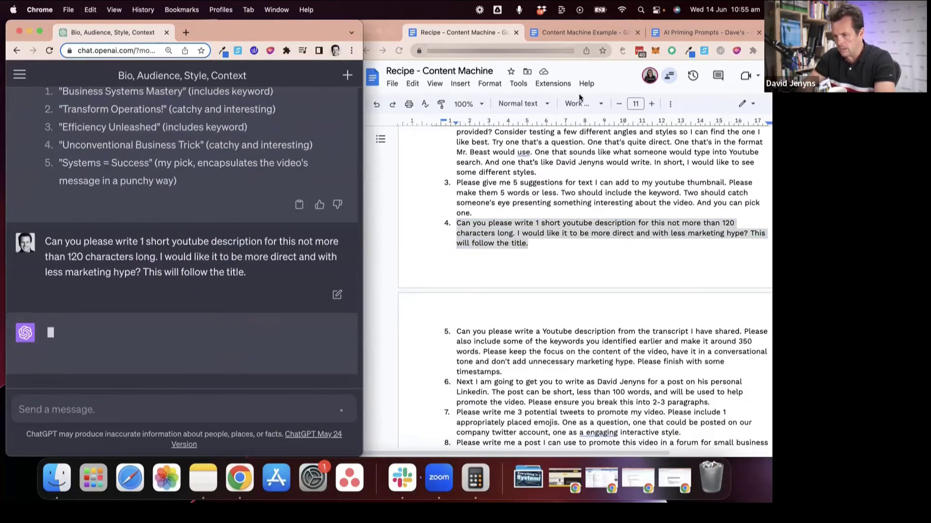
# - Paste the 'Discover the power of business systems...' reply under Short YouTube Description and unbold it
pyautogui.click(575, 32)
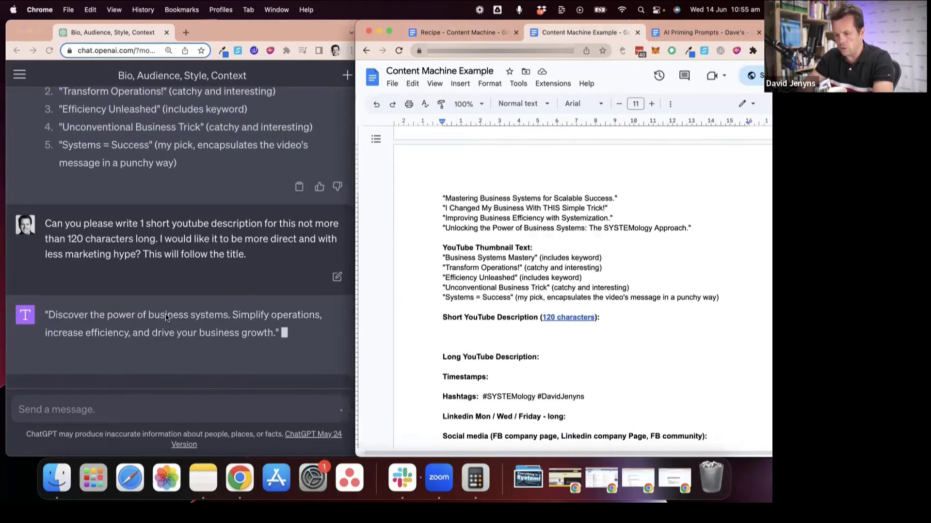
pyautogui.click(166, 317)
pyautogui.moveTo(45, 315); pyautogui.dragTo(274, 327)
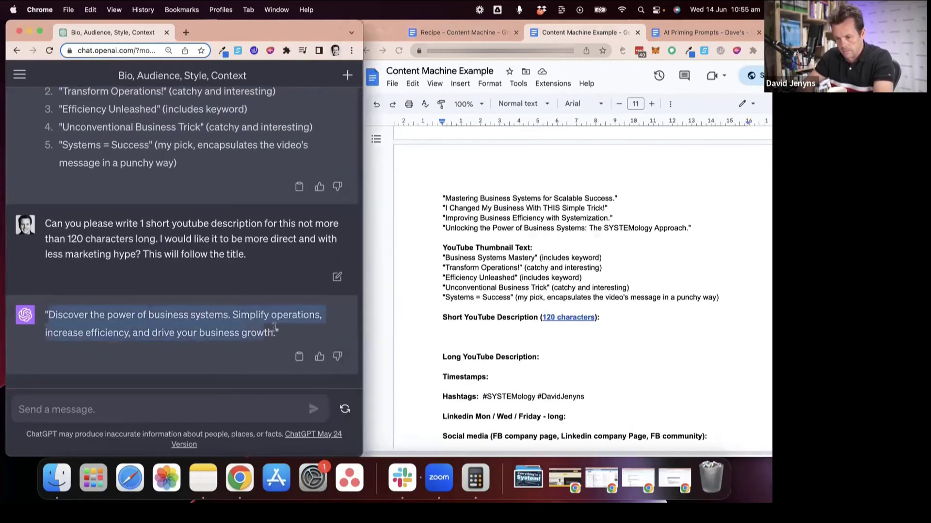
pyautogui.click(526, 336)
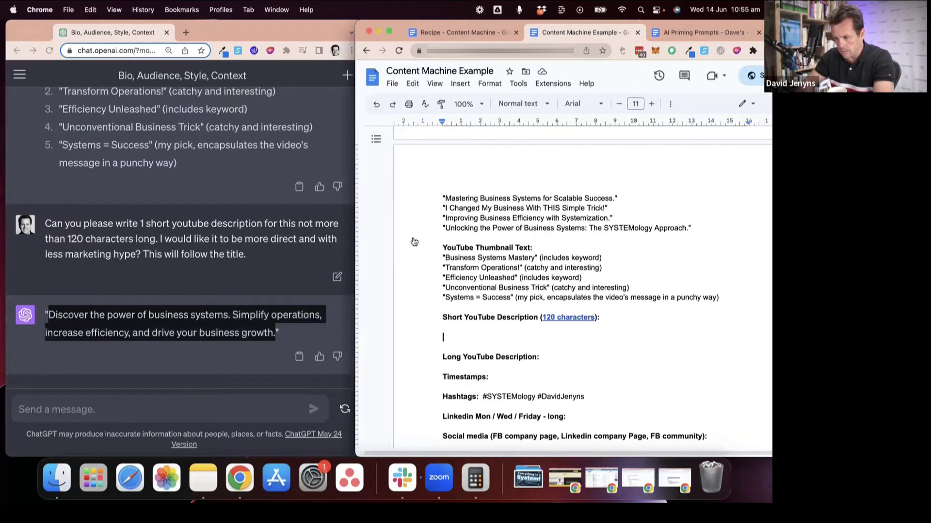
pyautogui.click(90, 10)
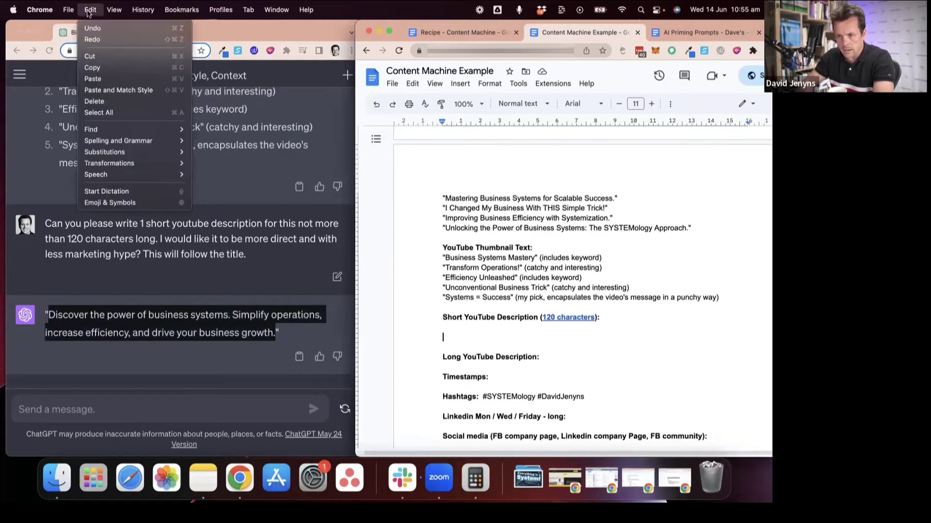
pyautogui.click(109, 81)
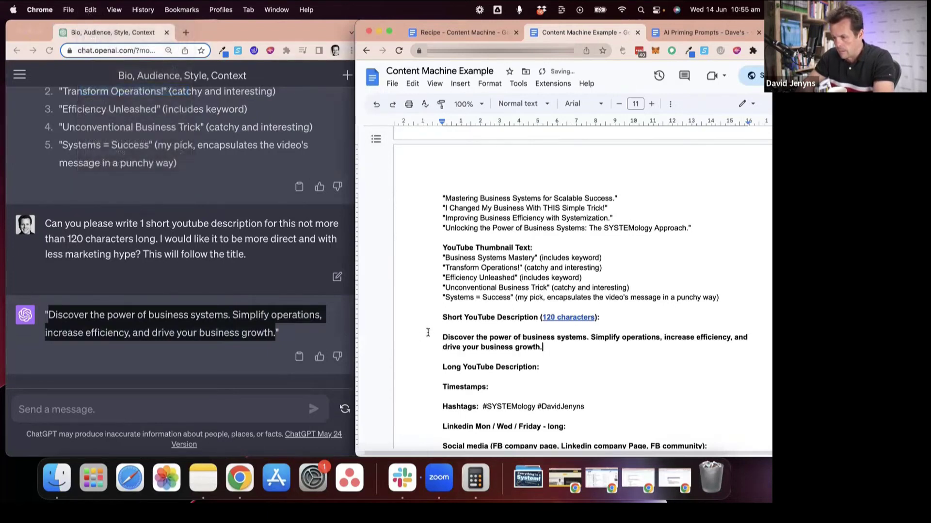
pyautogui.hotkey('shift', 'Up')
pyautogui.hotkey('shift', 'Up')
pyautogui.press('super+b')
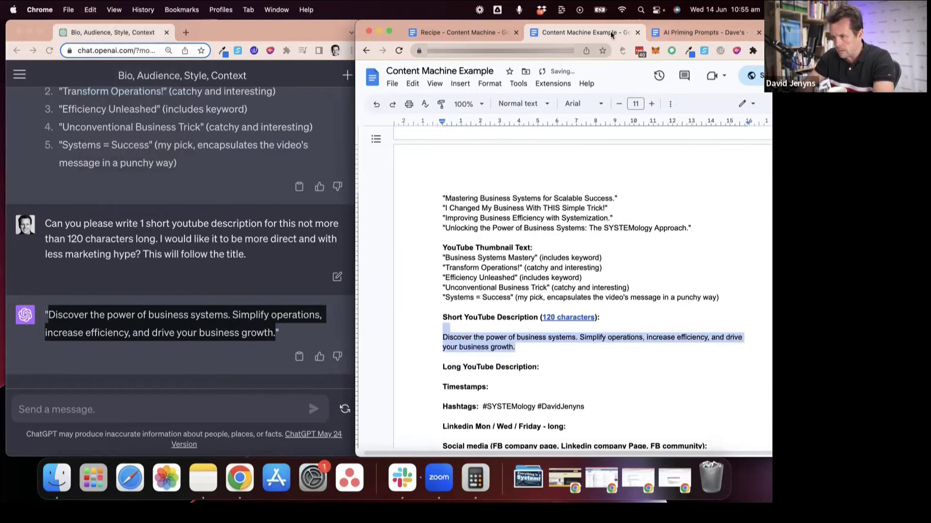
# - Copy recipe prompt 5 and send it to ChatGPT, requesting a ~350-word description with timestamps
pyautogui.click(484, 32)
pyautogui.scroll(-2, 462, 264)
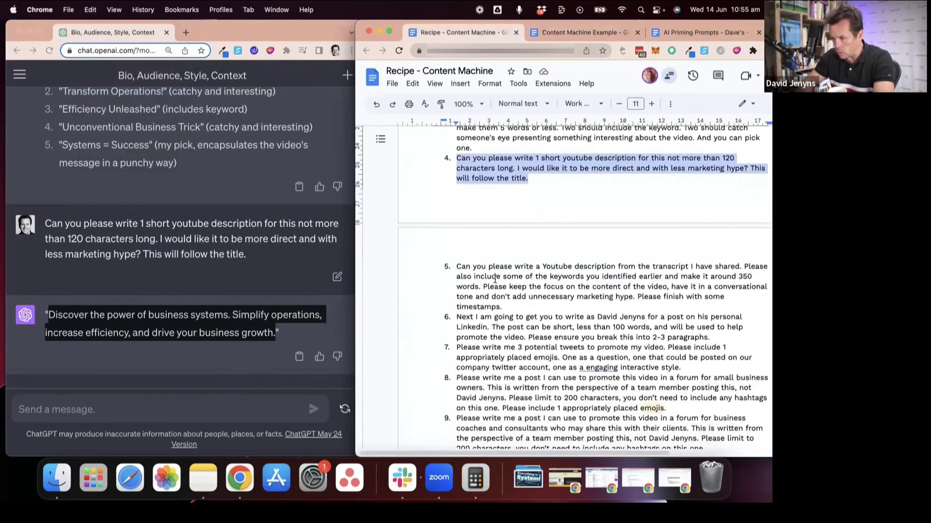
pyautogui.click(456, 266)
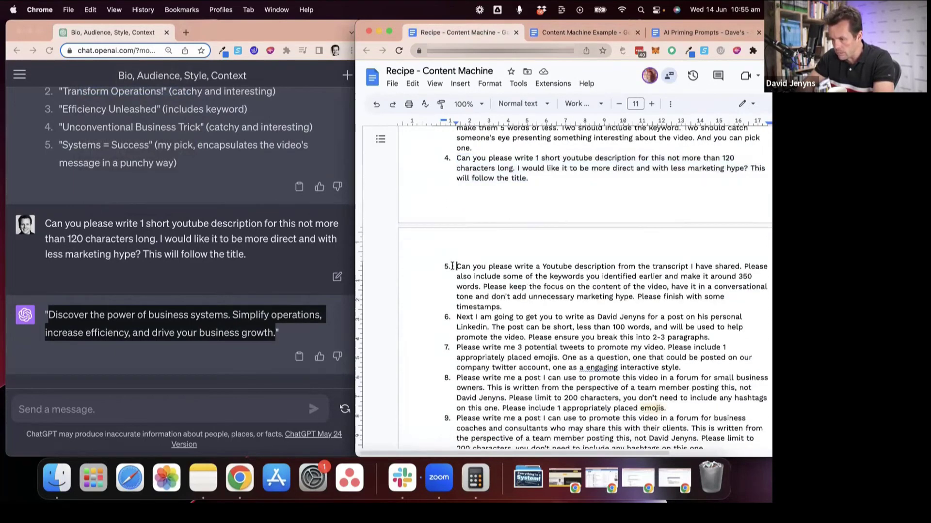
pyautogui.keyDown('shift'); pyautogui.click(525, 306); pyautogui.keyUp('shift')
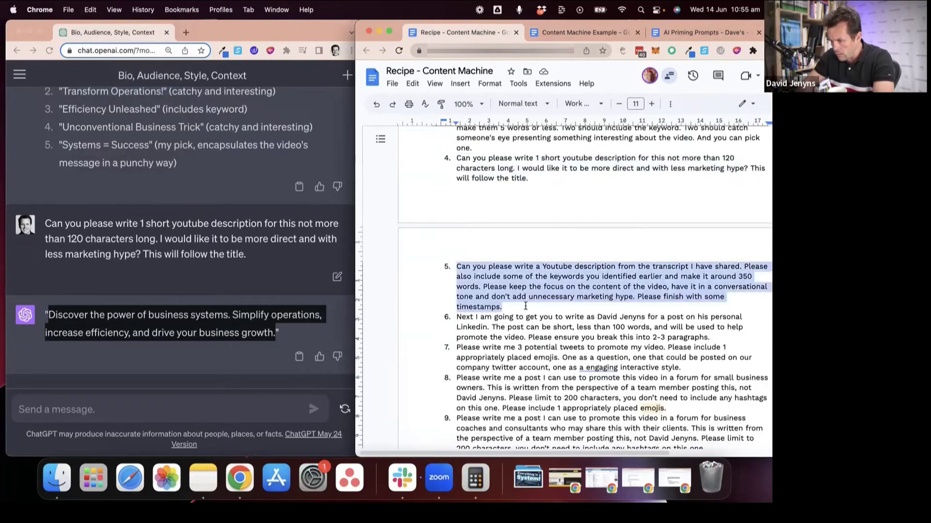
pyautogui.press('super+c')
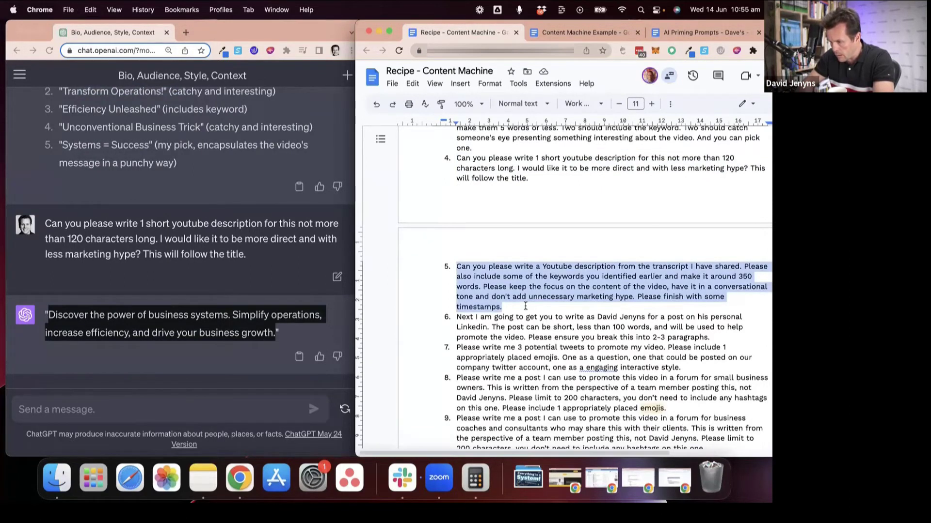
pyautogui.press('super+c')
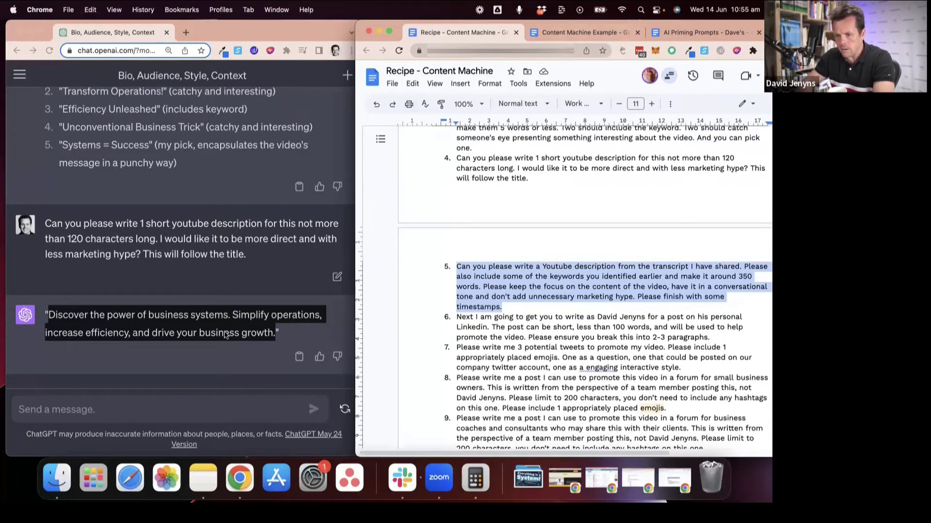
pyautogui.click(202, 395)
pyautogui.click(162, 421)
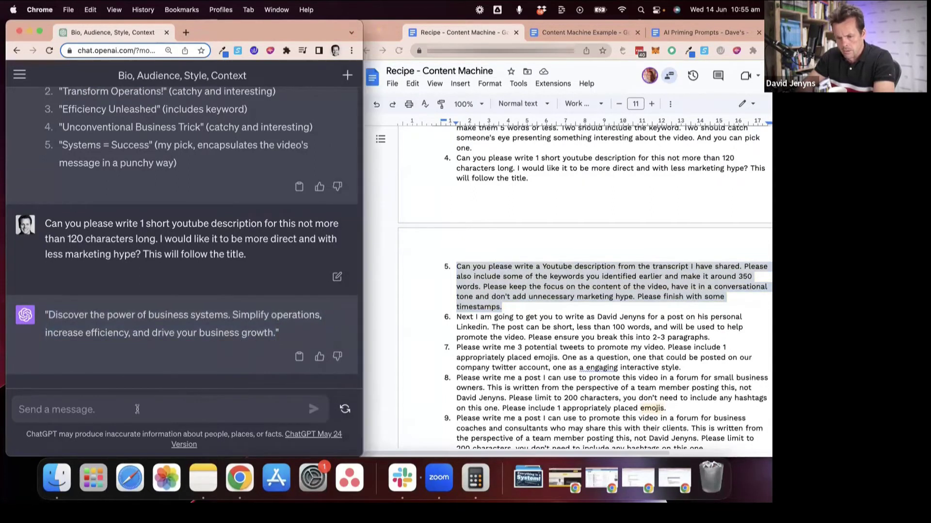
pyautogui.press('super+v')
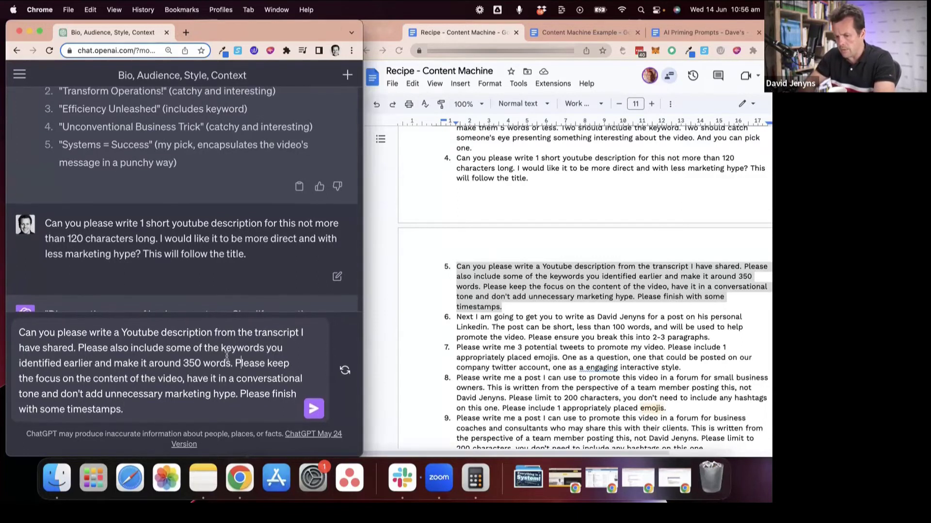
pyautogui.click(315, 411)
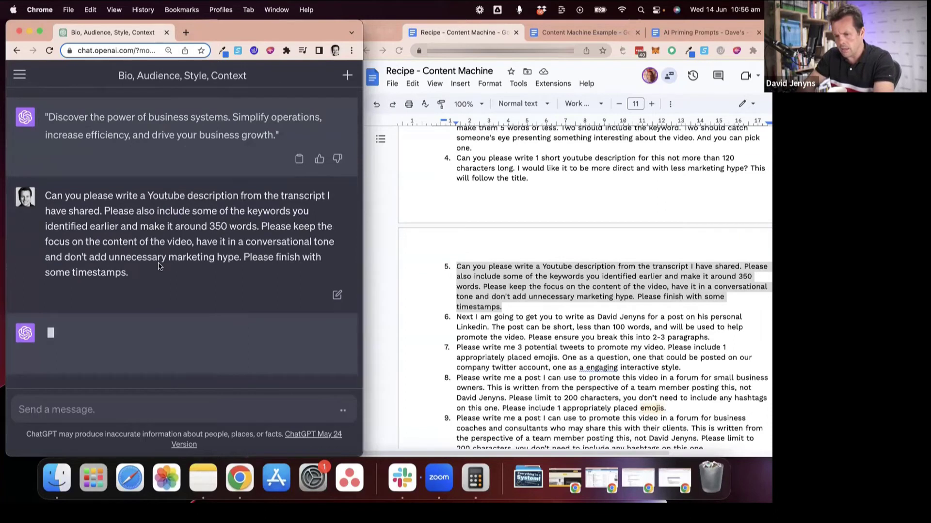
# - Open blank lines below the Long YouTube Description heading in the doc
pyautogui.click(598, 34)
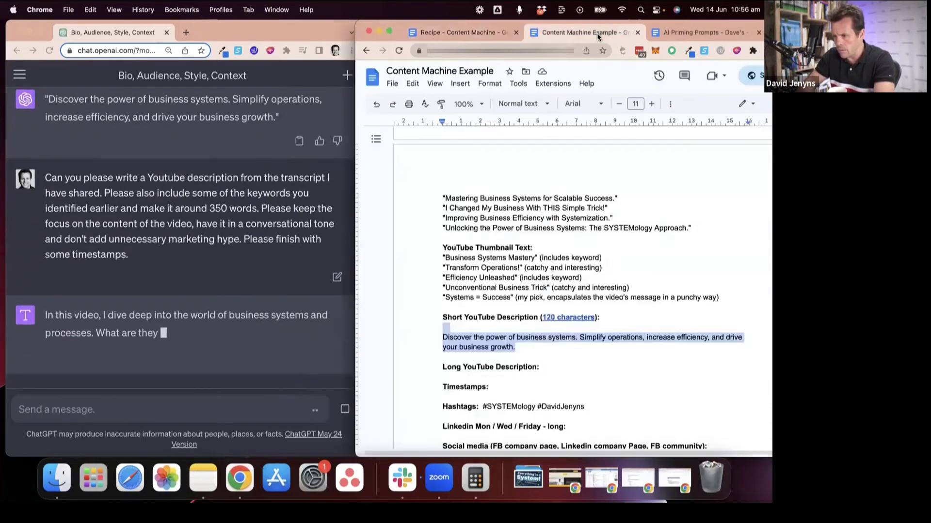
pyautogui.scroll(-5, 533, 269)
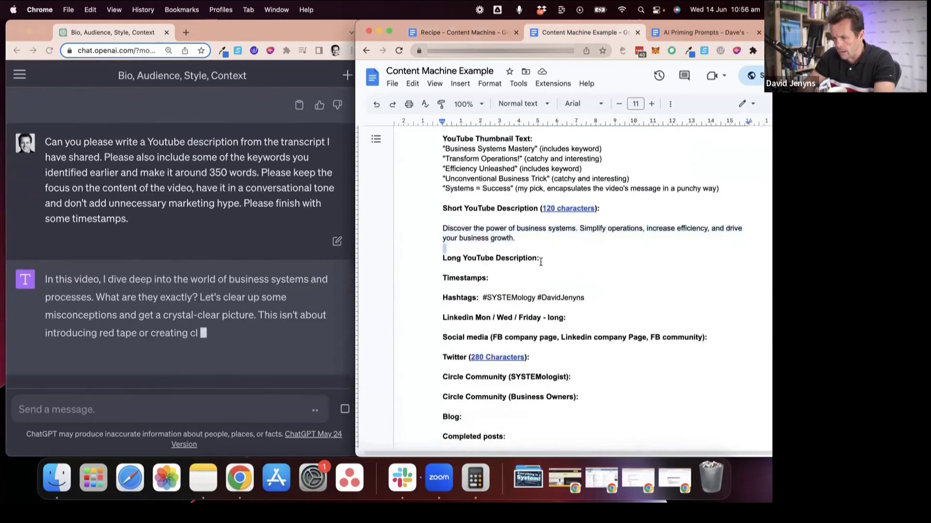
pyautogui.click(540, 259)
pyautogui.press('Return')
pyautogui.press('Return')
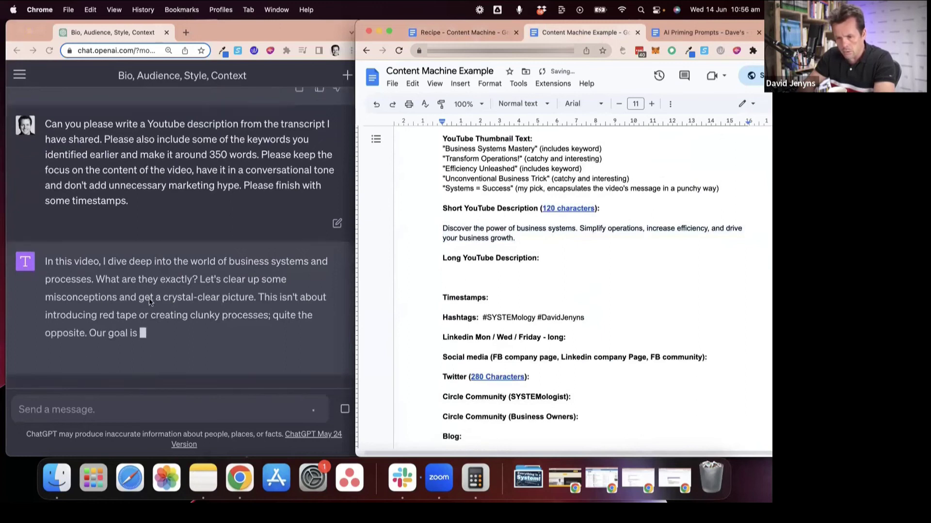
# - Review ChatGPT's incoming long description, highlighting the marketing hype part of the prompt
pyautogui.click(150, 296)
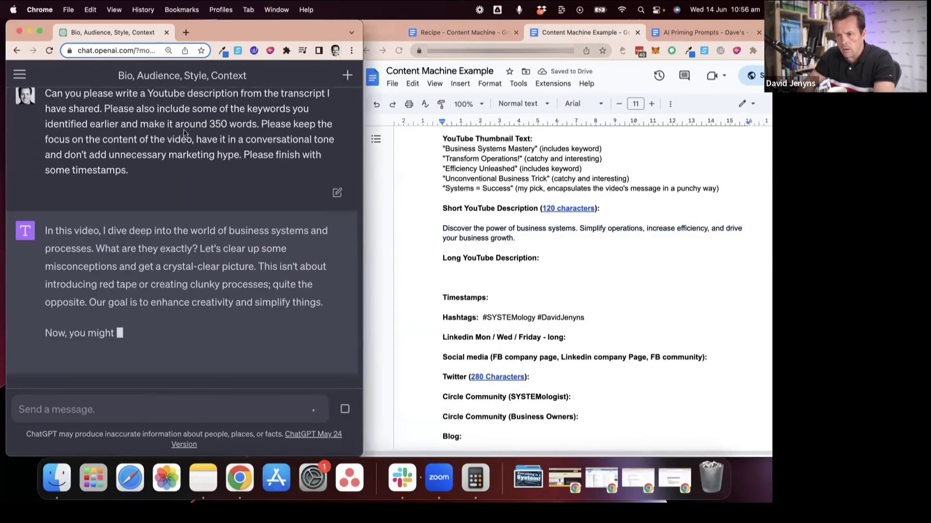
pyautogui.scroll(2, 187, 160)
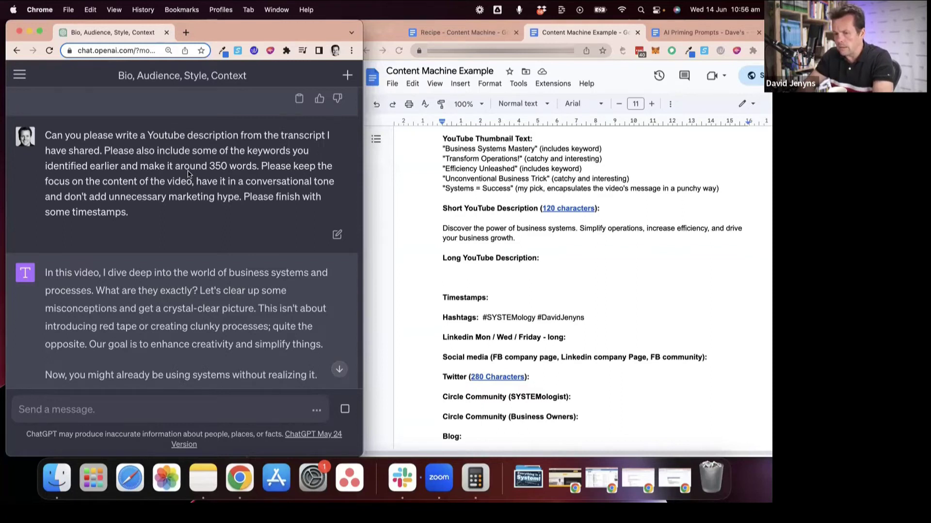
pyautogui.scroll(-2, 188, 173)
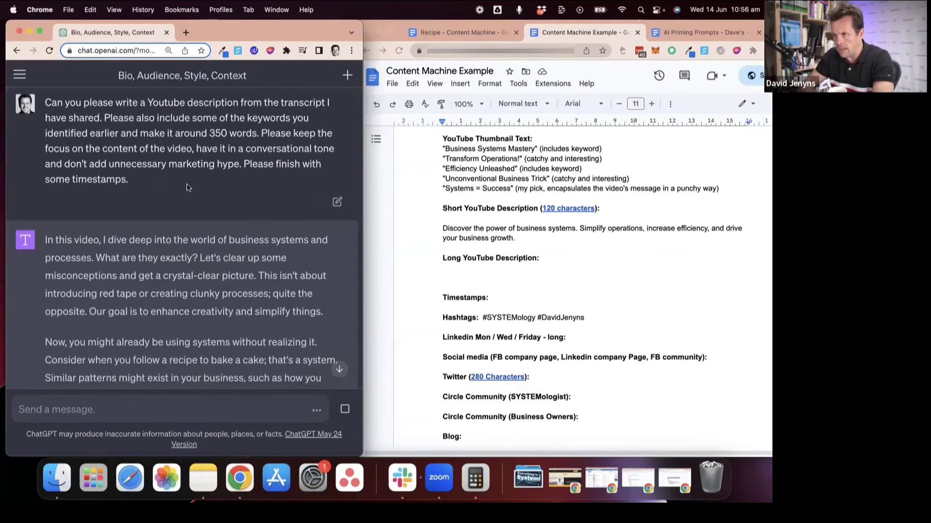
pyautogui.scroll(1, 184, 184)
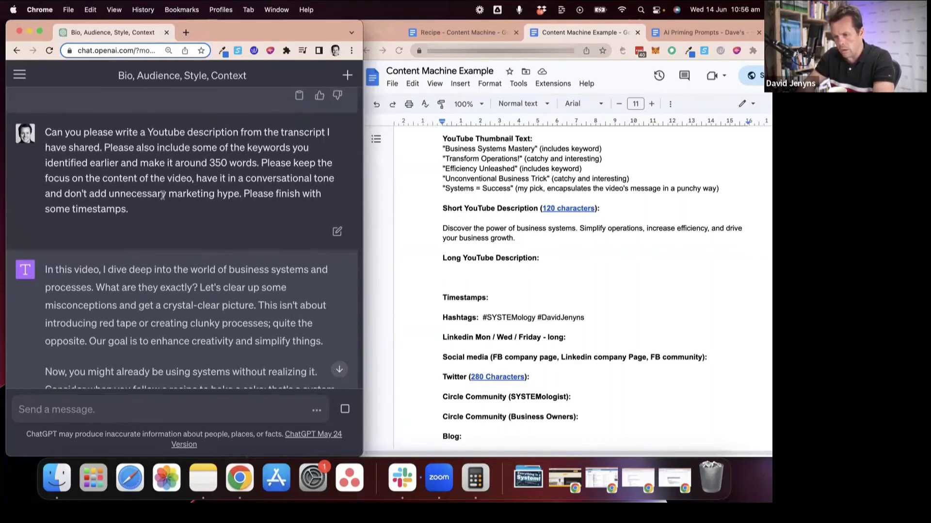
pyautogui.moveTo(102, 194); pyautogui.dragTo(225, 196)
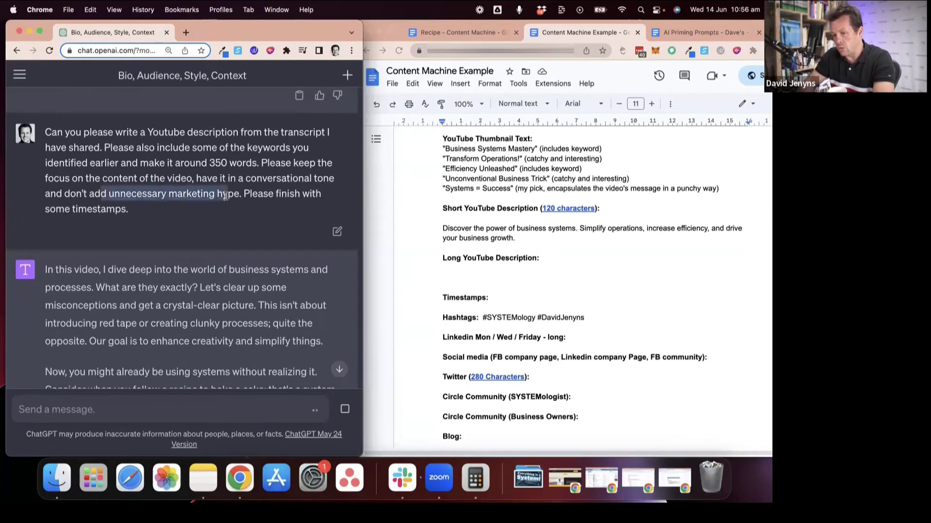
pyautogui.click(223, 219)
# - Check the finished reply's timestamps, 0:02 to 5:11, and select the long description
pyautogui.scroll(-10, 223, 217)
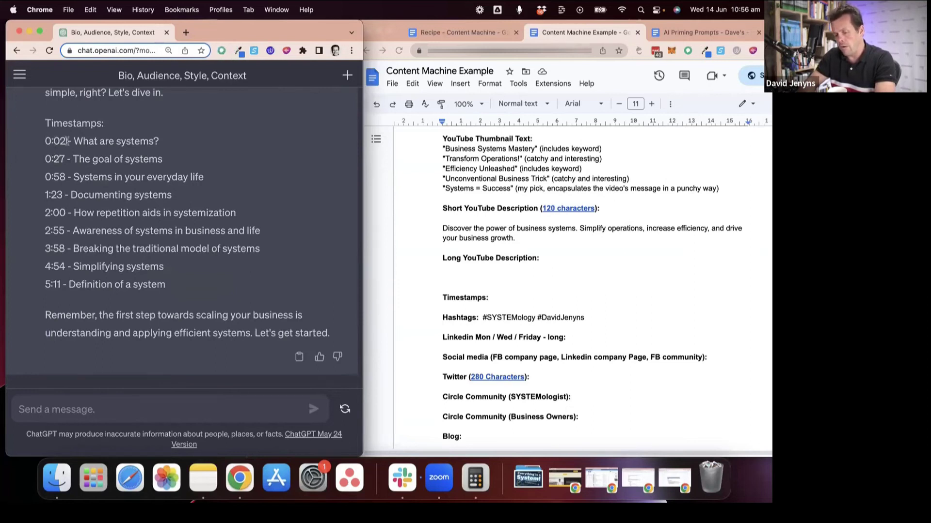
pyautogui.moveTo(47, 141); pyautogui.dragTo(165, 286)
pyautogui.click(165, 277)
pyautogui.moveTo(42, 148); pyautogui.dragTo(160, 195)
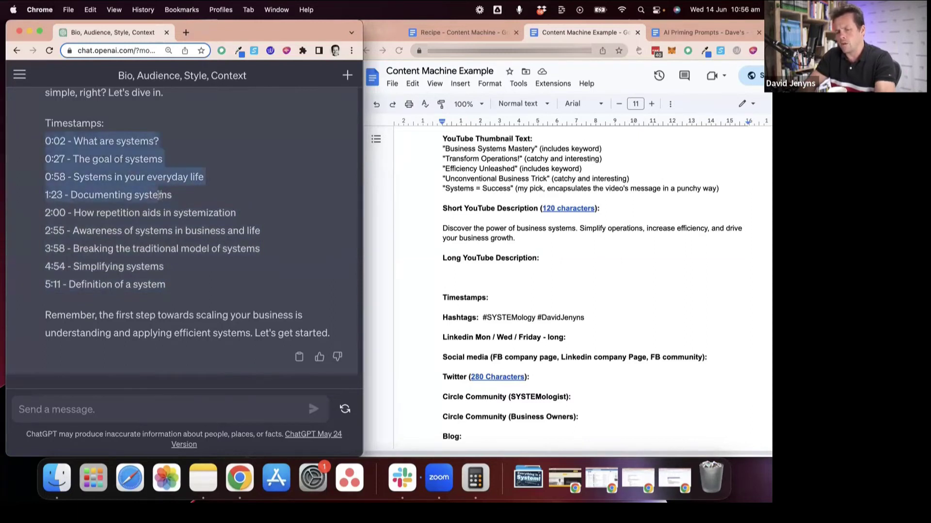
pyautogui.scroll(10, 165, 277)
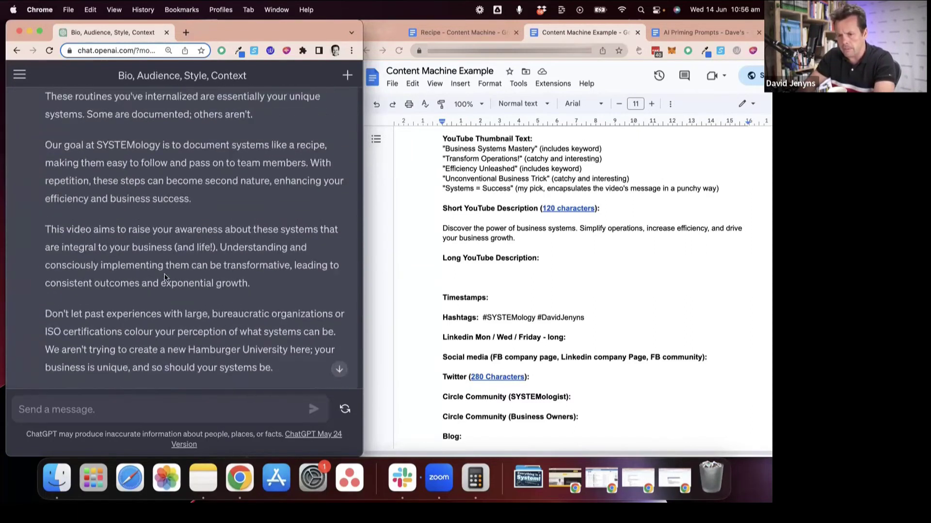
pyautogui.scroll(3, 165, 278)
pyautogui.moveTo(44, 218); pyautogui.dragTo(170, 214)
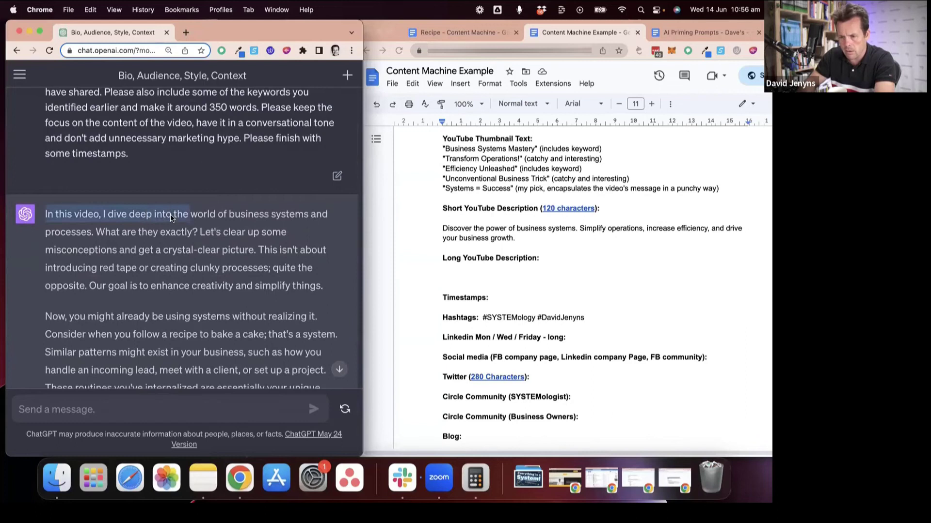
pyautogui.scroll(-13, 171, 215)
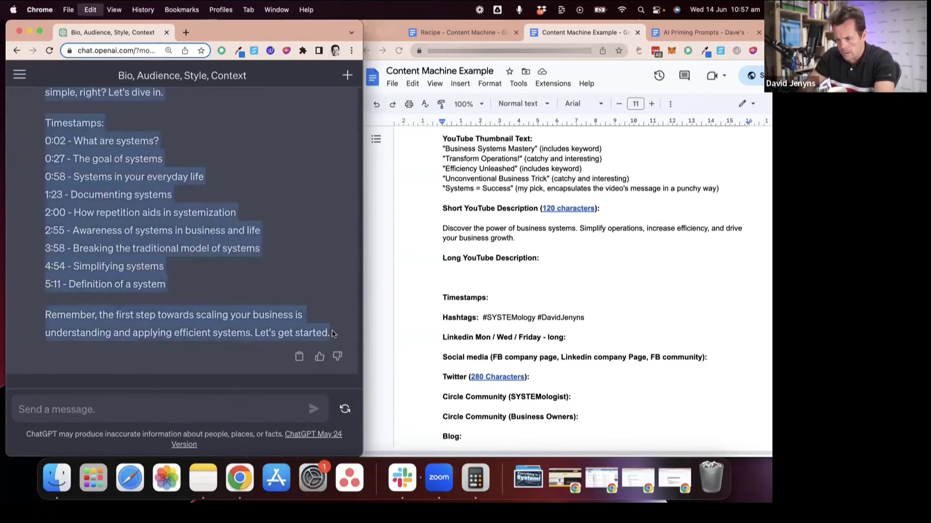
# - Paste the long description and timestamps without formatting under Long YouTube Description
pyautogui.click(552, 278)
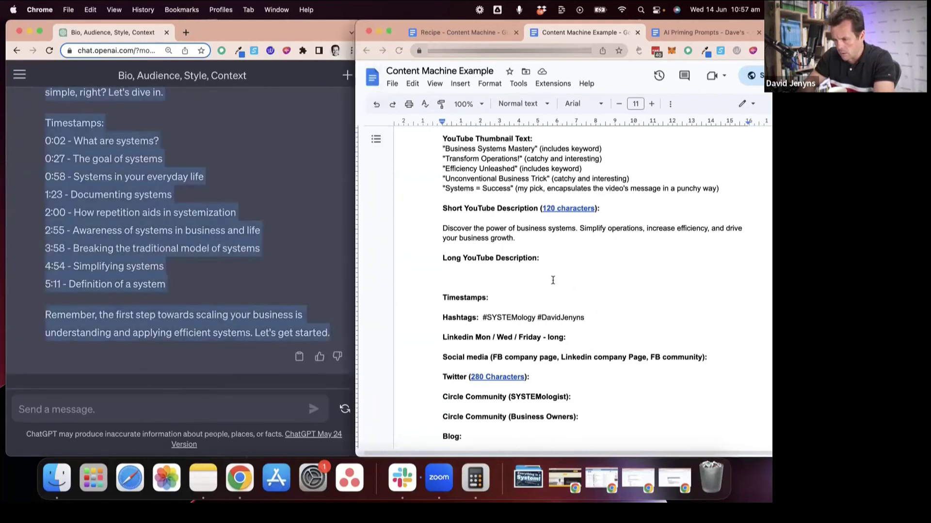
pyautogui.click(90, 9)
pyautogui.click(155, 83)
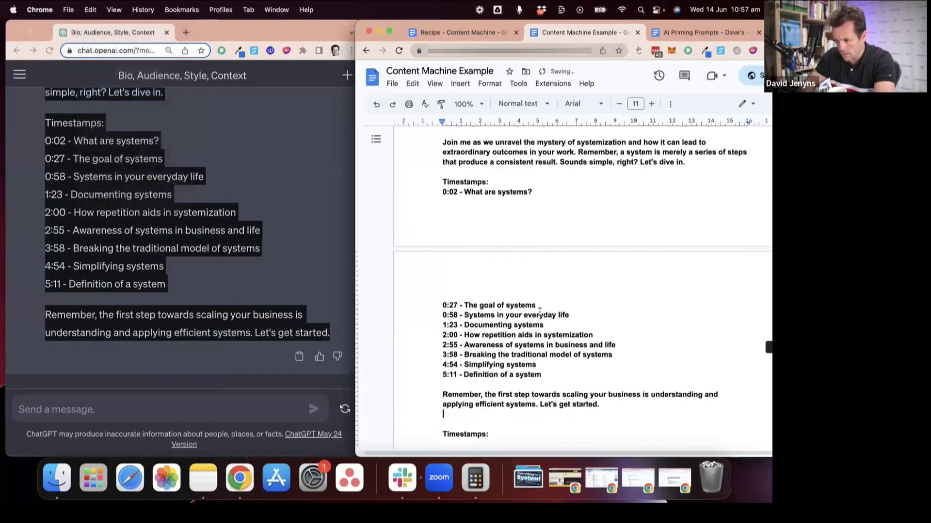
pyautogui.scroll(10, 444, 204)
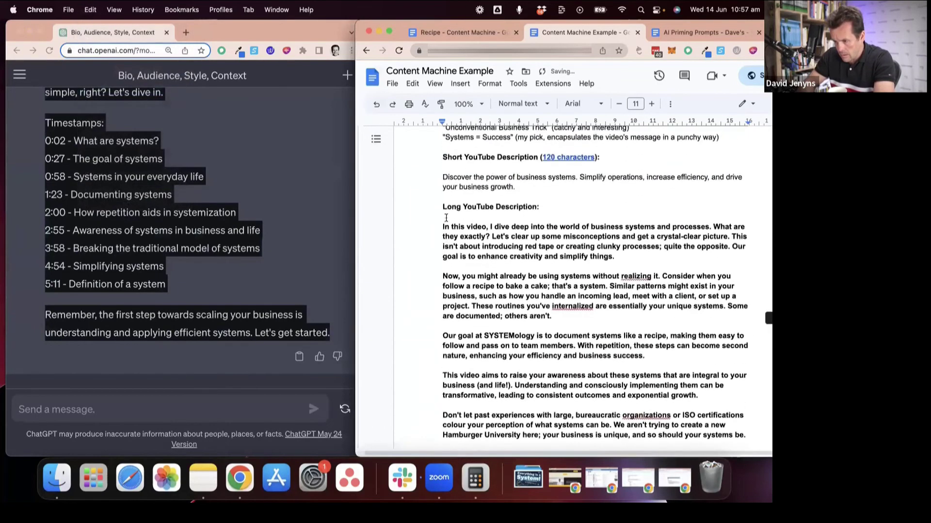
pyautogui.keyDown('shift'); pyautogui.click(440, 226); pyautogui.keyUp('shift')
pyautogui.scroll(-10, 522, 261)
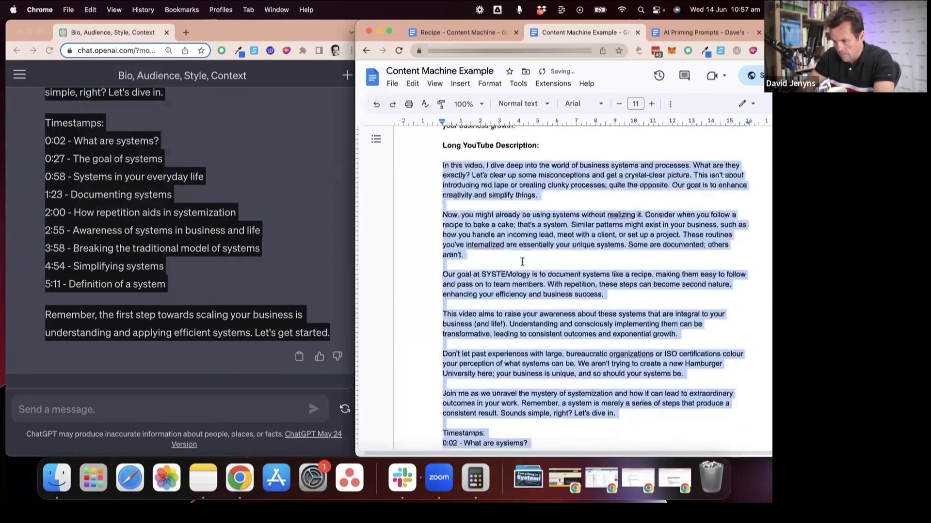
pyautogui.scroll(-2, 523, 261)
# - Delete the leftover empty Timestamps heading below the pasted description
pyautogui.click(443, 305)
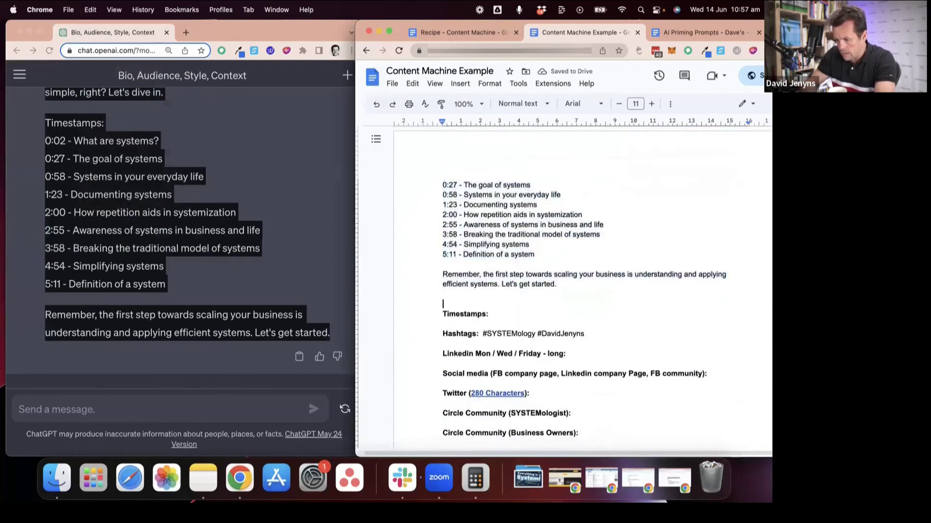
pyautogui.scroll(-2, 432, 289)
pyautogui.click(248, 346)
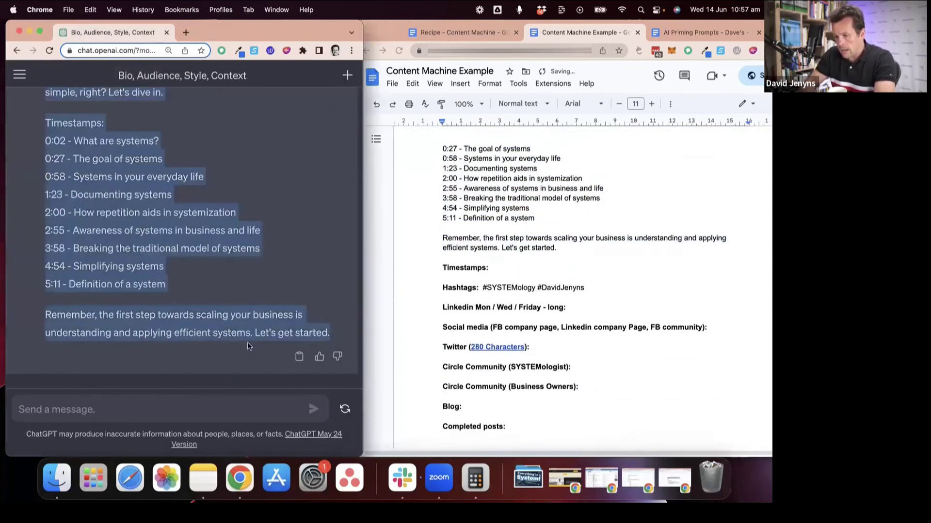
pyautogui.click(468, 277)
pyautogui.tripleClick(496, 269)
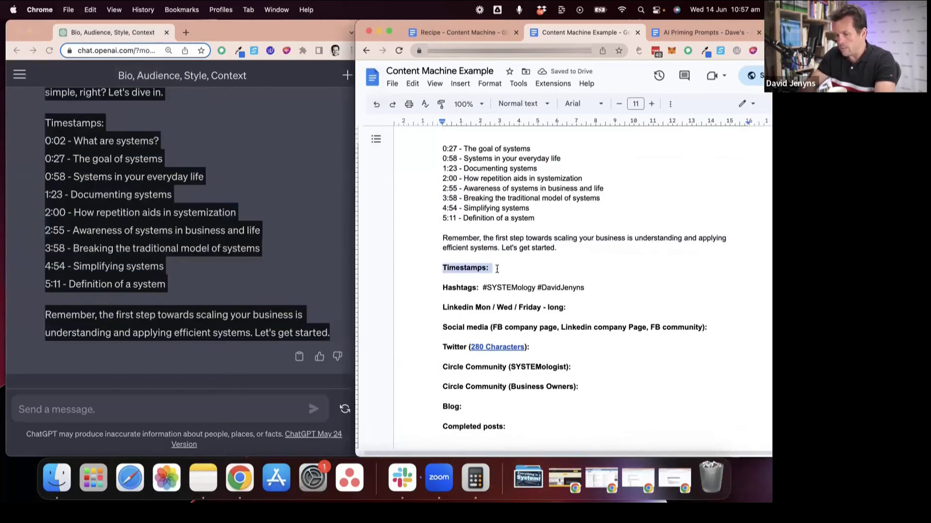
pyautogui.press('BackSpace')
pyautogui.press('BackSpace')
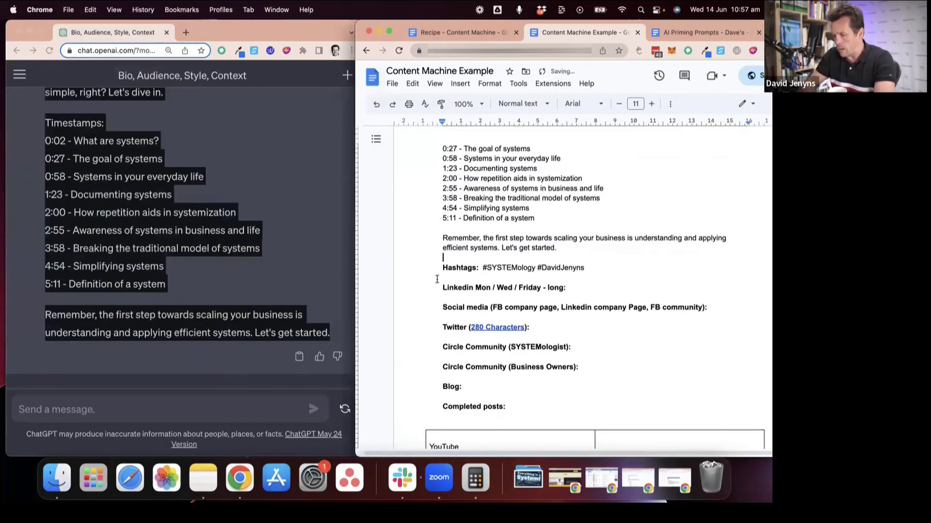
# - Add an empty line under the LinkedIn heading, leaving the caret after #SYSTEMology #DavidJenyns
pyautogui.scroll(1, 471, 217)
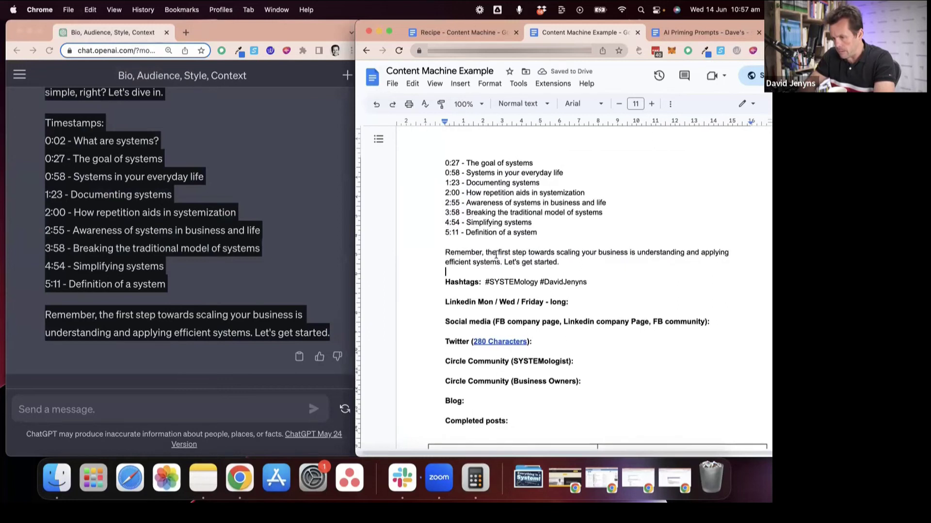
pyautogui.click(600, 283)
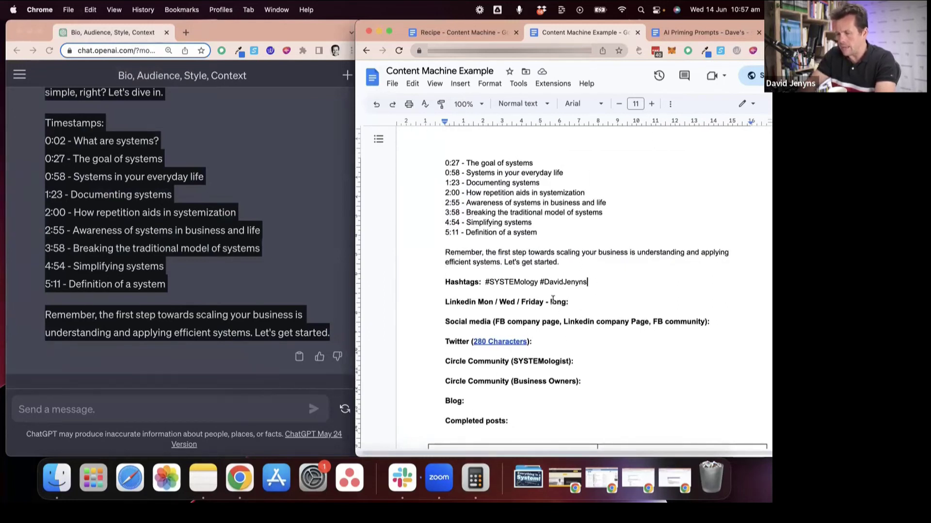
pyautogui.scroll(1, 553, 281)
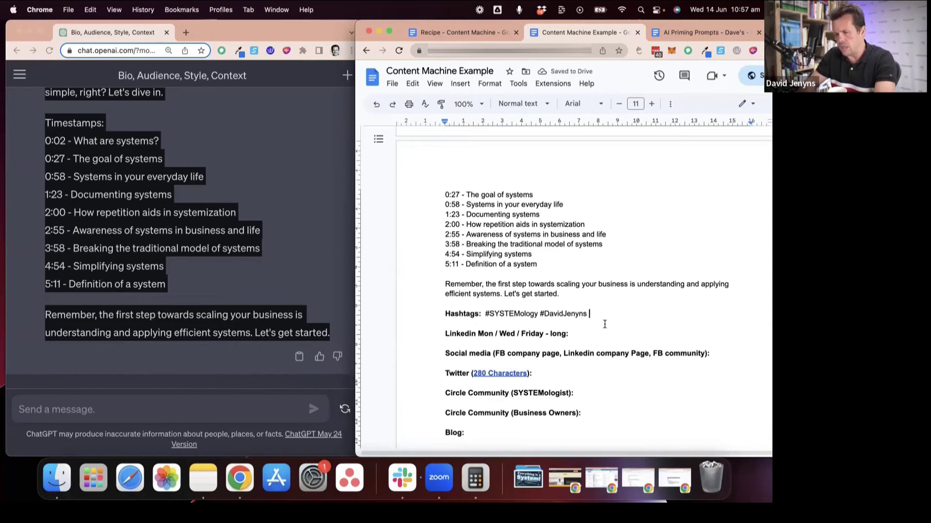
pyautogui.scroll(-1, 603, 323)
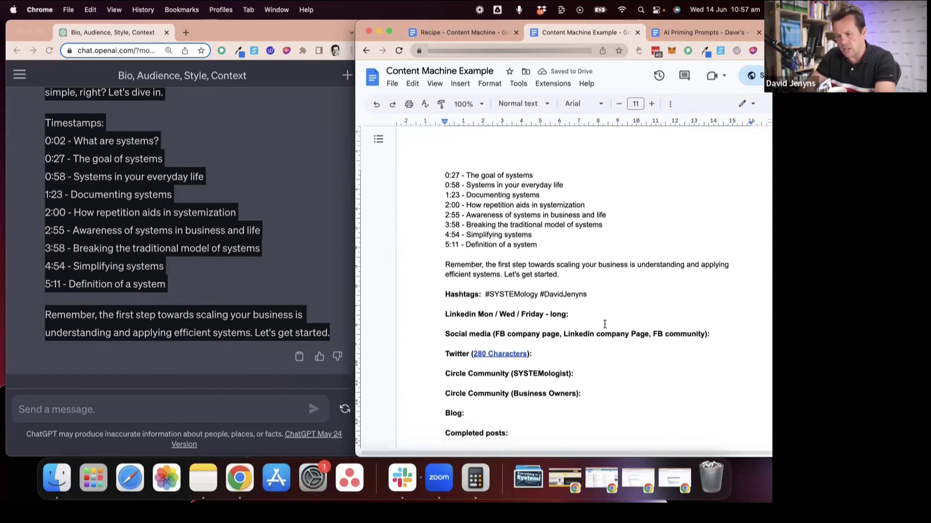
pyautogui.click(568, 314)
pyautogui.press('Return')
pyautogui.press('Return')
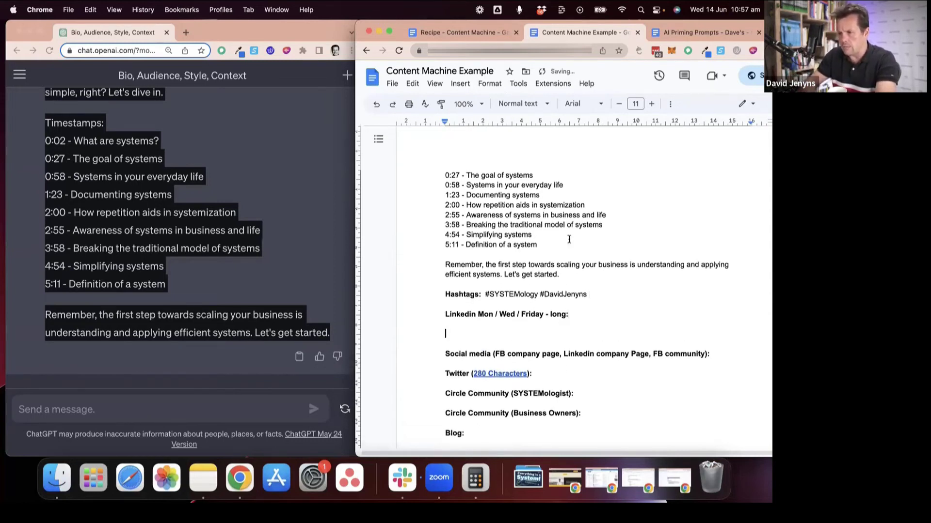
pyautogui.click(603, 291)
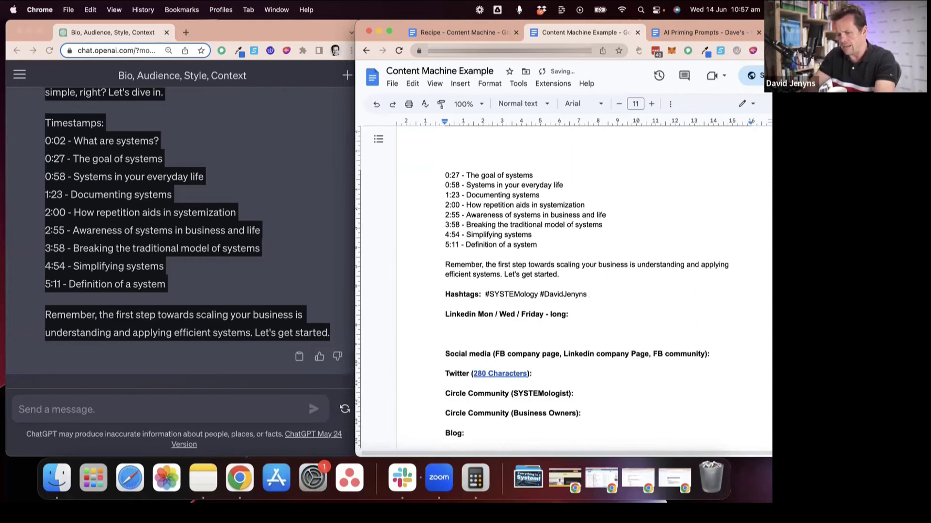
# - Append #XXX to the hashtags and send recipe prompt 6, the LinkedIn request, to ChatGPT
pyautogui.write('#XXX')
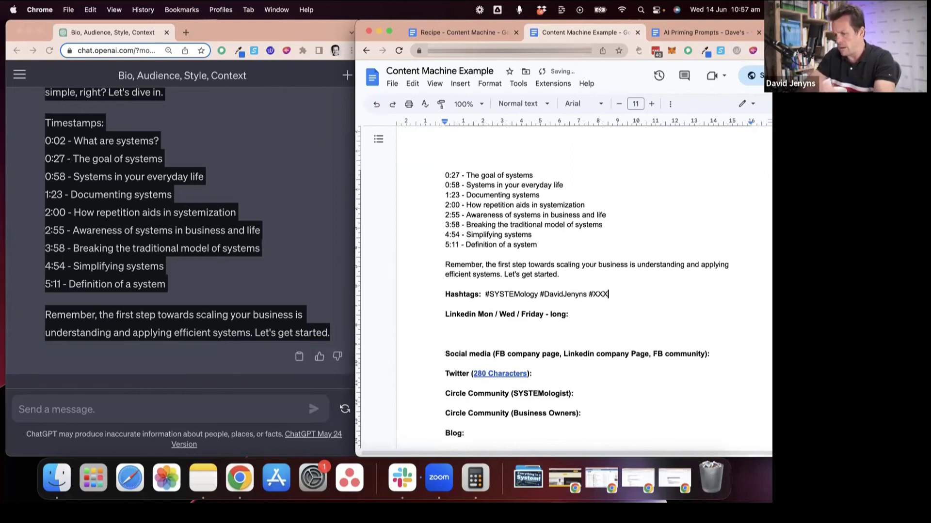
pyautogui.click(466, 32)
pyautogui.click(470, 317)
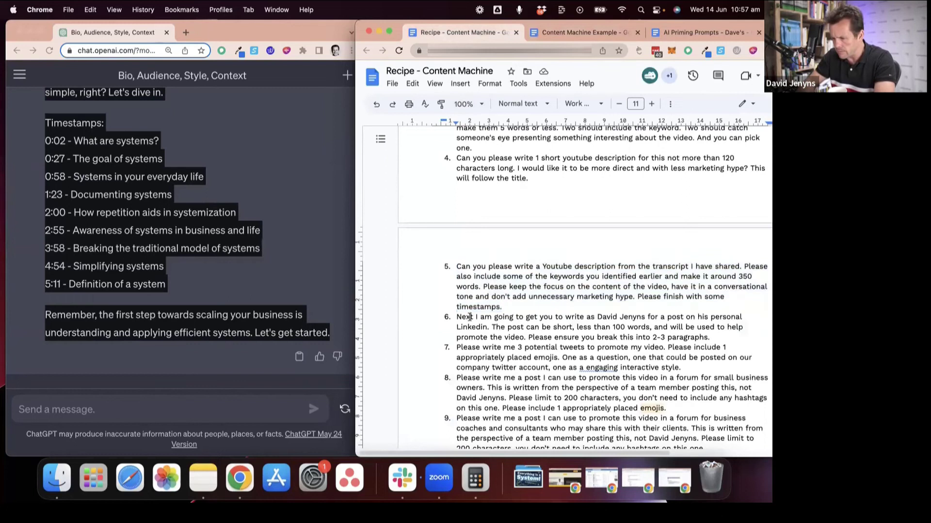
pyautogui.keyDown('shift'); pyautogui.click(732, 336); pyautogui.keyUp('shift')
pyautogui.press('super+c')
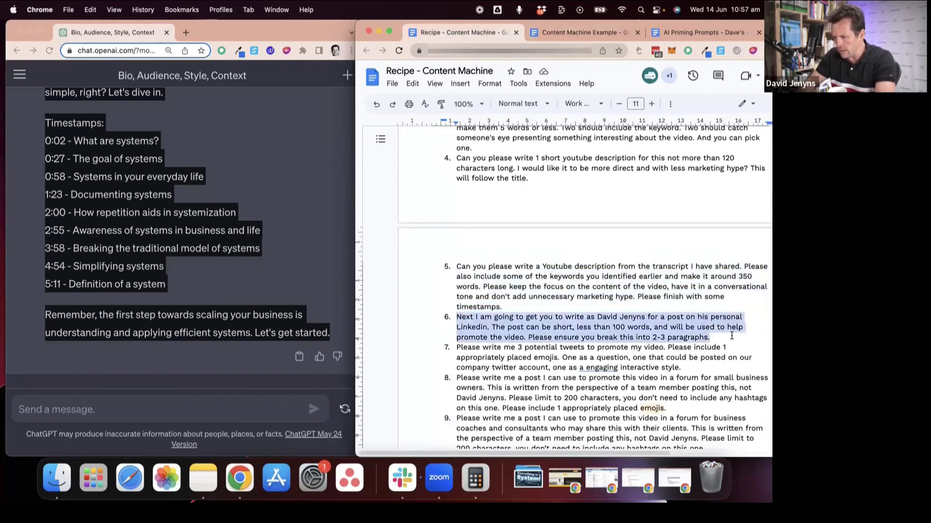
pyautogui.click(211, 314)
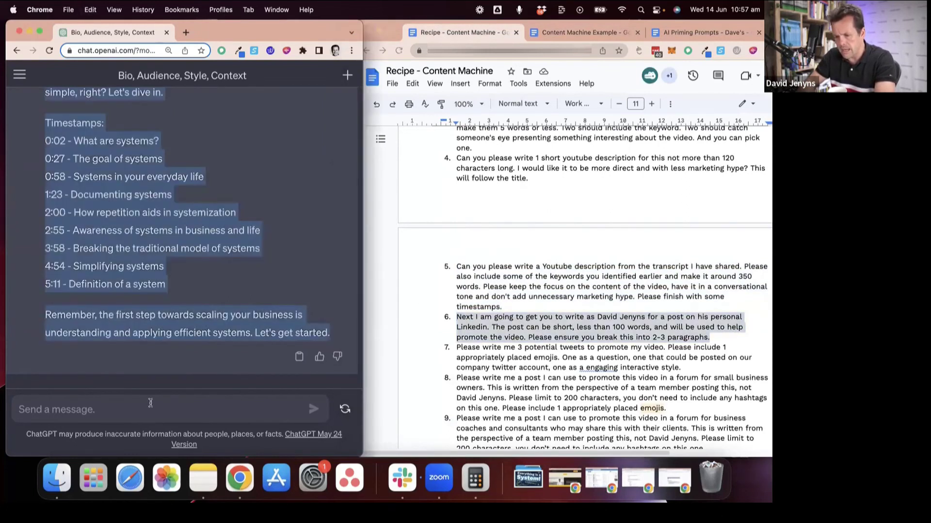
pyautogui.click(151, 409)
pyautogui.press('super+v')
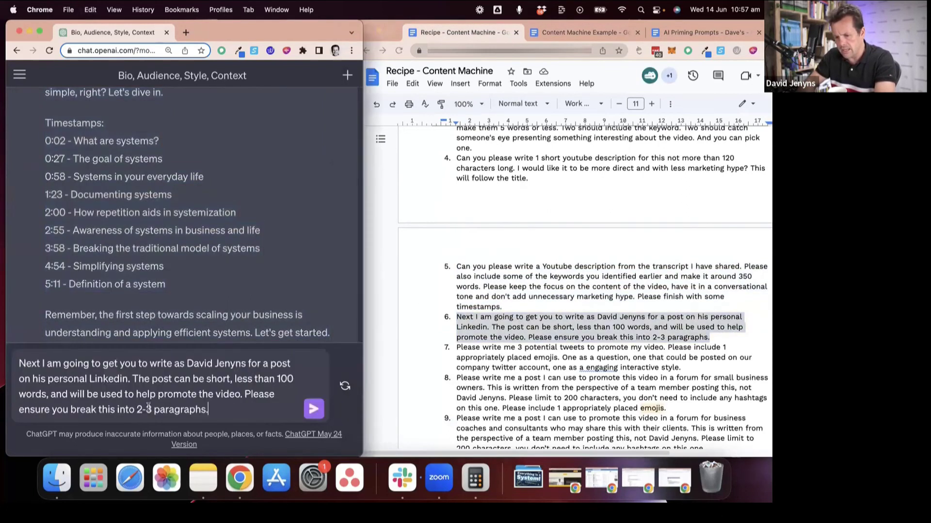
pyautogui.click(314, 409)
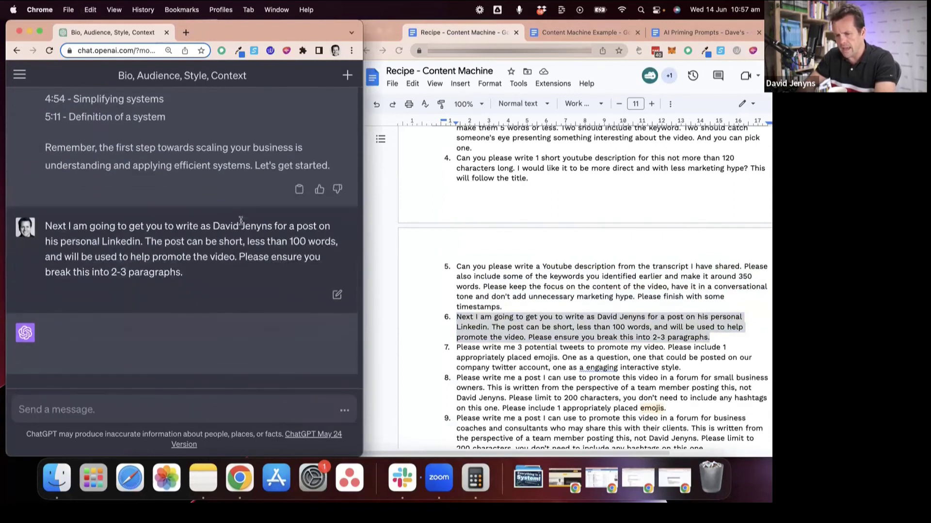
# - Read through item 7's three-tweet wording in the recipe while ChatGPT answers
pyautogui.click(513, 341)
pyautogui.scroll(-2, 511, 338)
pyautogui.scroll(-2, 511, 338)
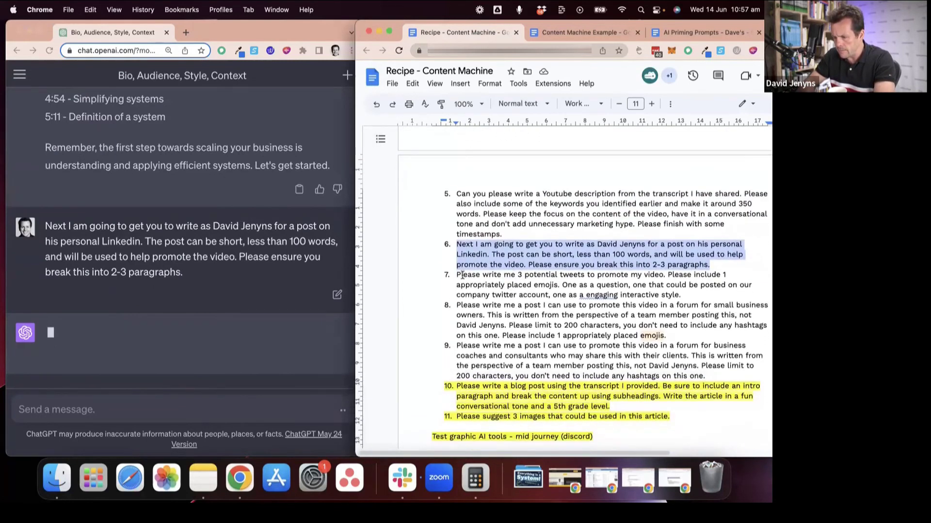
pyautogui.click(463, 275)
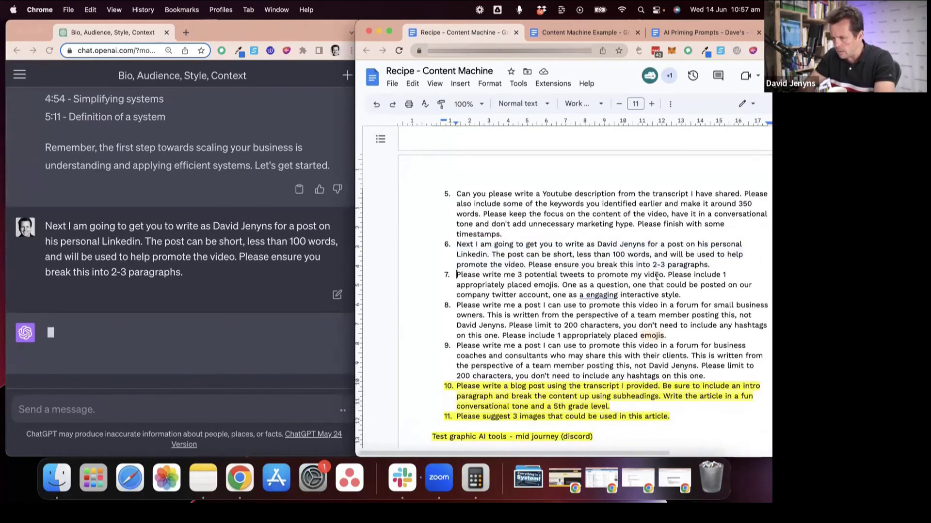
pyautogui.doubleClick(565, 286)
pyautogui.click(487, 274)
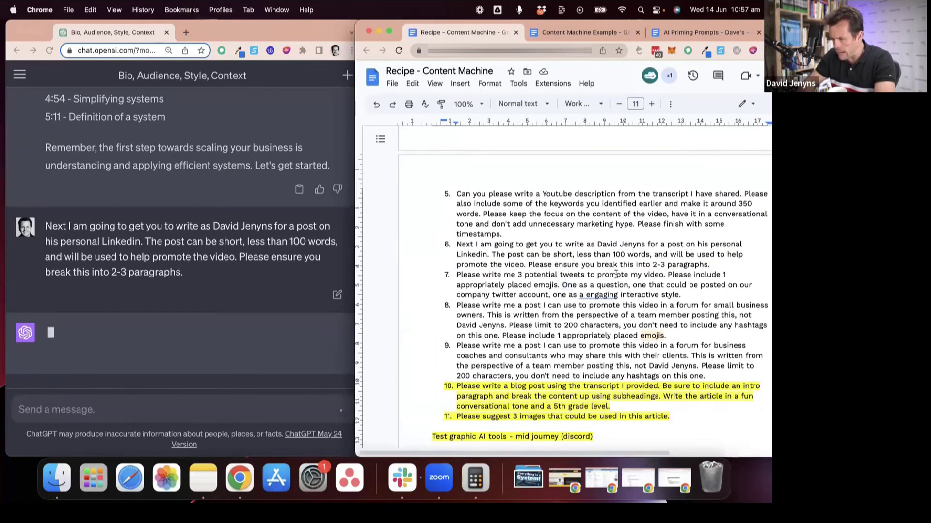
pyautogui.moveTo(523, 275); pyautogui.dragTo(581, 273)
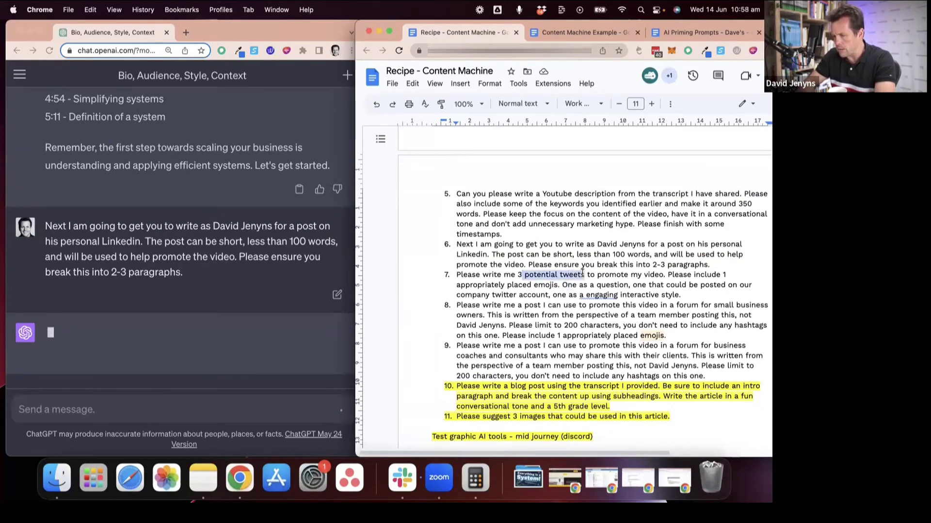
pyautogui.click(582, 273)
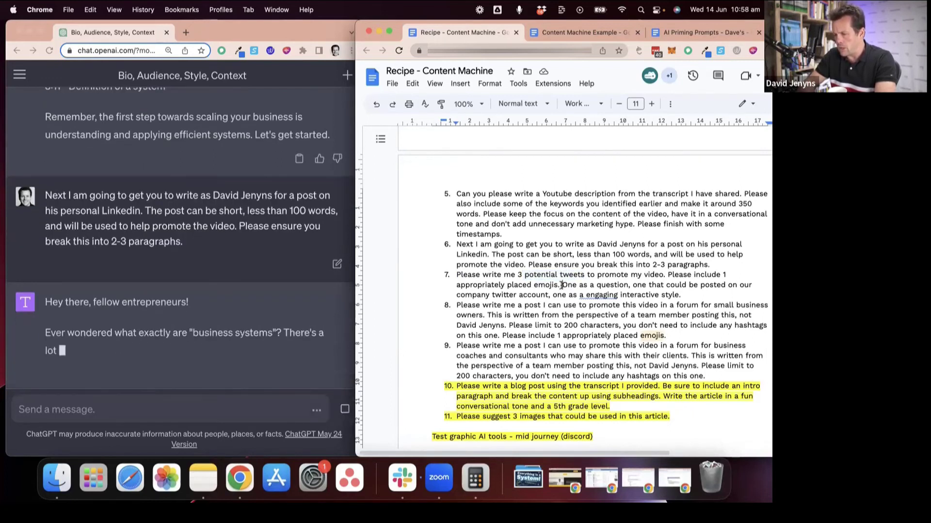
pyautogui.moveTo(563, 285); pyautogui.dragTo(668, 294)
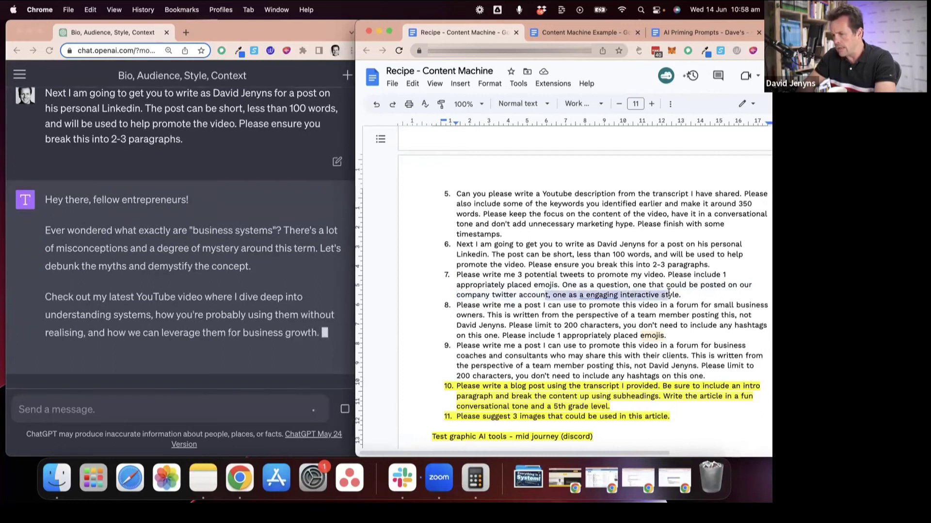
pyautogui.click(632, 300)
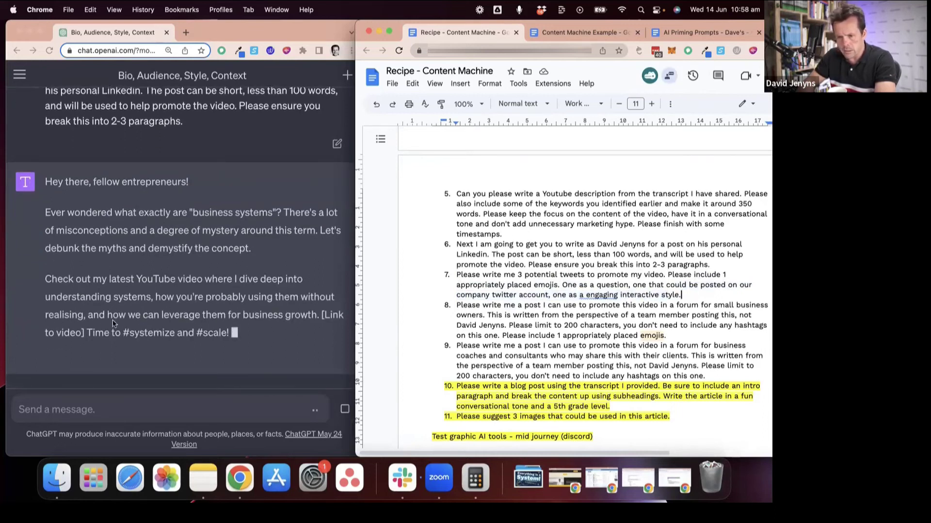
# - Select ChatGPT's LinkedIn post ending 'Time to #systemize and #scale!'
pyautogui.click(149, 286)
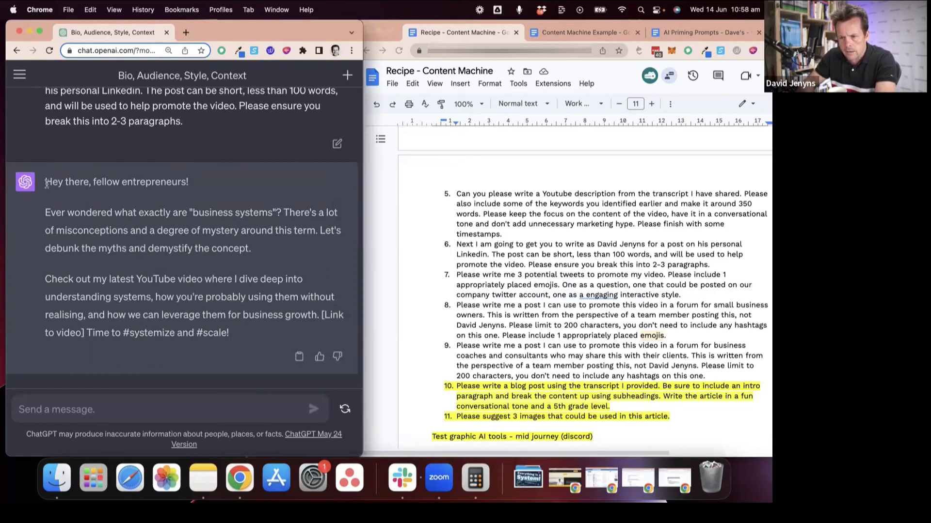
pyautogui.moveTo(46, 183); pyautogui.dragTo(260, 331)
pyautogui.press('super+c')
pyautogui.click(475, 287)
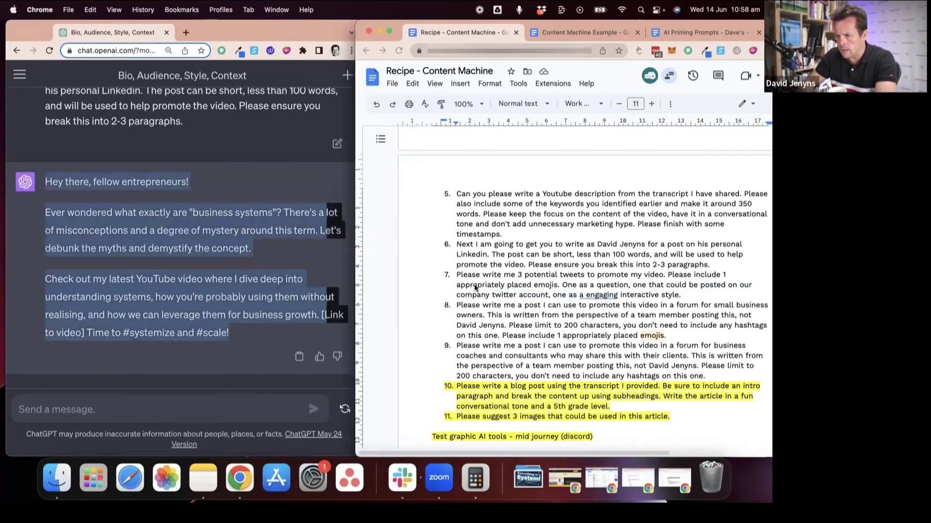
# - Paste the LinkedIn post, style-matched and unbolded, under the LinkedIn long heading
pyautogui.click(572, 34)
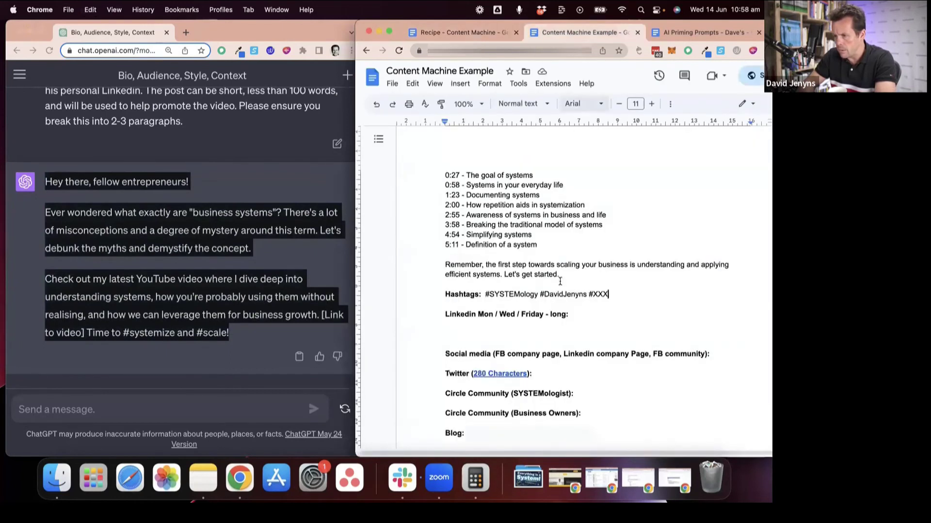
pyautogui.press('Return')
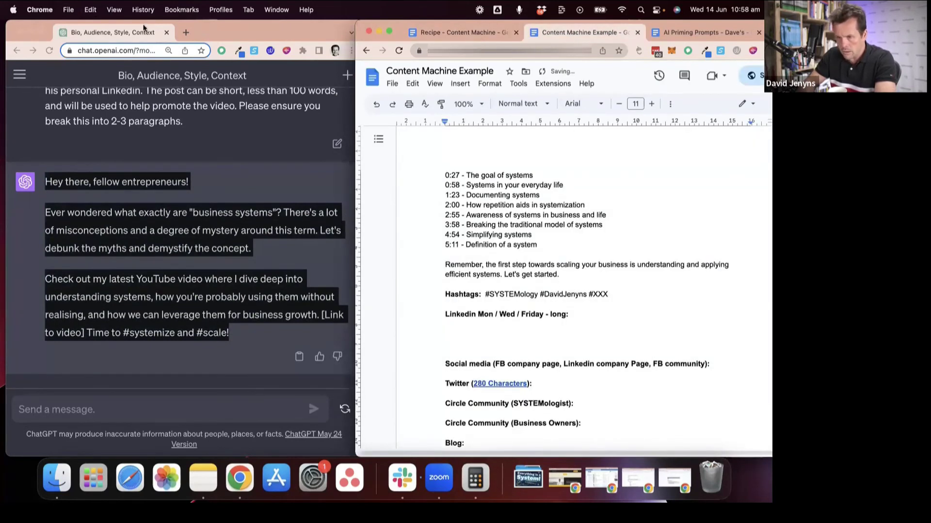
pyautogui.click(88, 8)
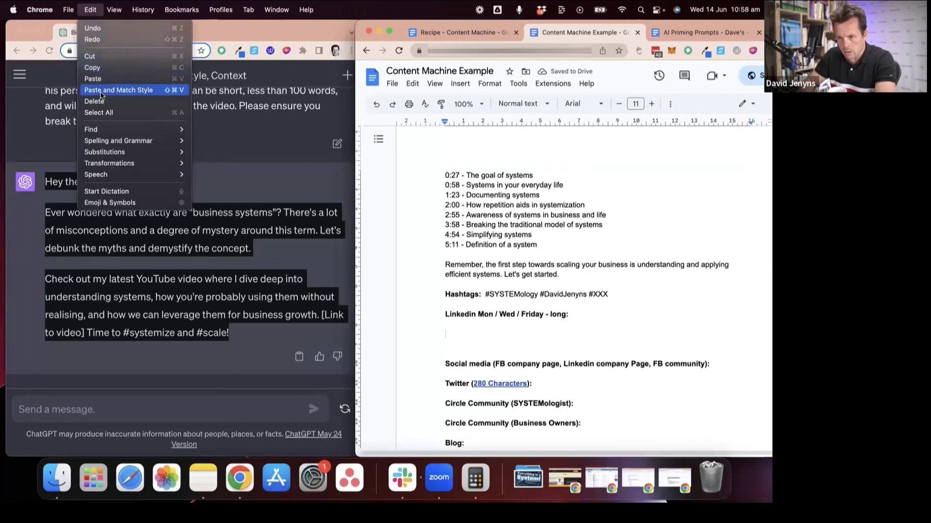
pyautogui.click(117, 90)
pyautogui.keyDown('shift'); pyautogui.click(449, 324); pyautogui.keyUp('shift')
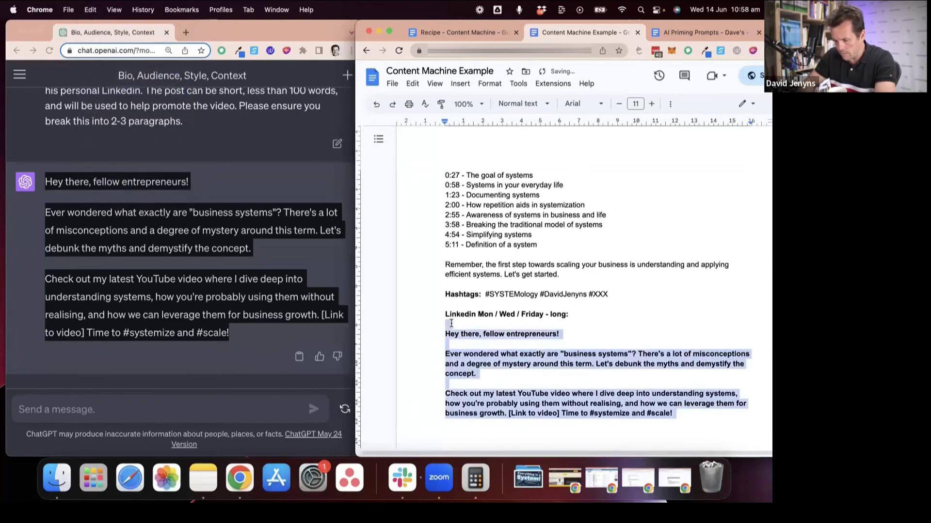
pyautogui.hotkey('ctrl', 'b')
pyautogui.scroll(-5, 484, 306)
pyautogui.press('Right')
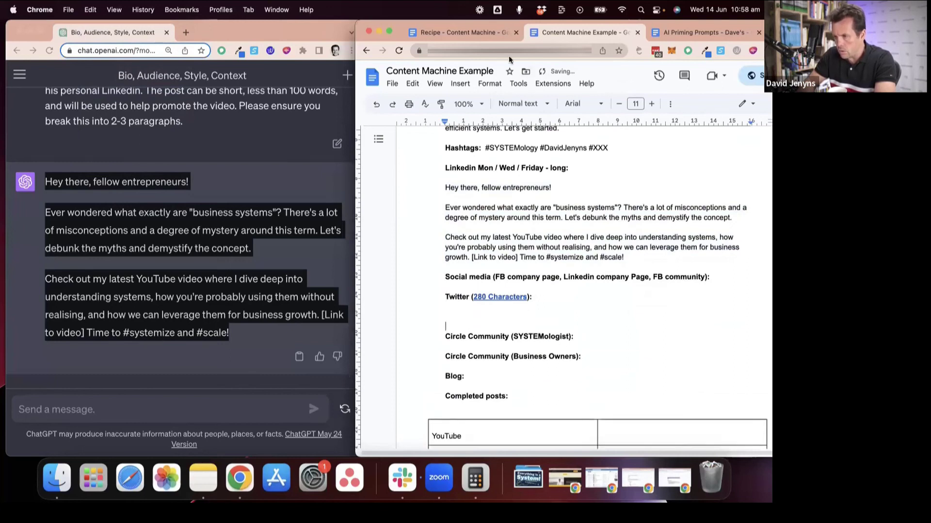
pyautogui.click(473, 32)
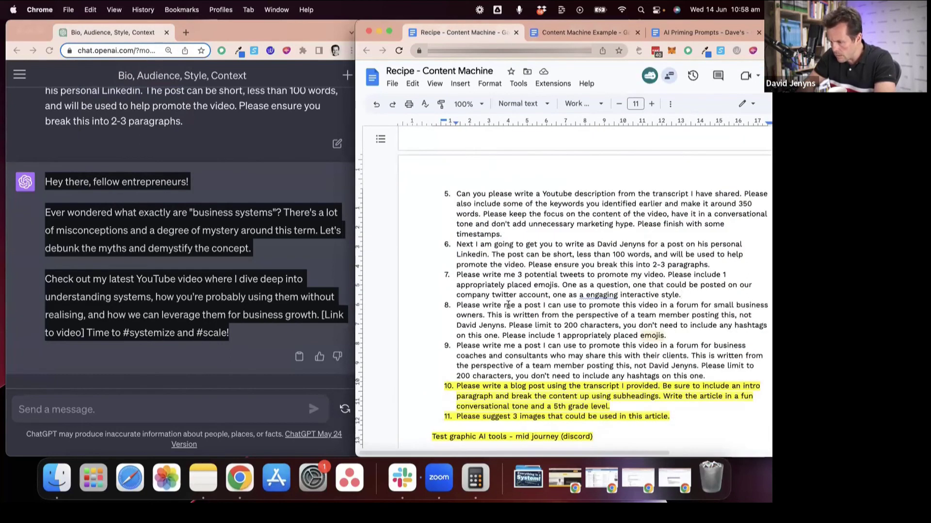
# - Send recipe prompt 7, asking for three promotional tweets, to ChatGPT
pyautogui.hotkey('shift', 'Down')
pyautogui.hotkey('shift', 'Down')
pyautogui.hotkey('shift', 'Down')
pyautogui.hotkey('shift', 'Down')
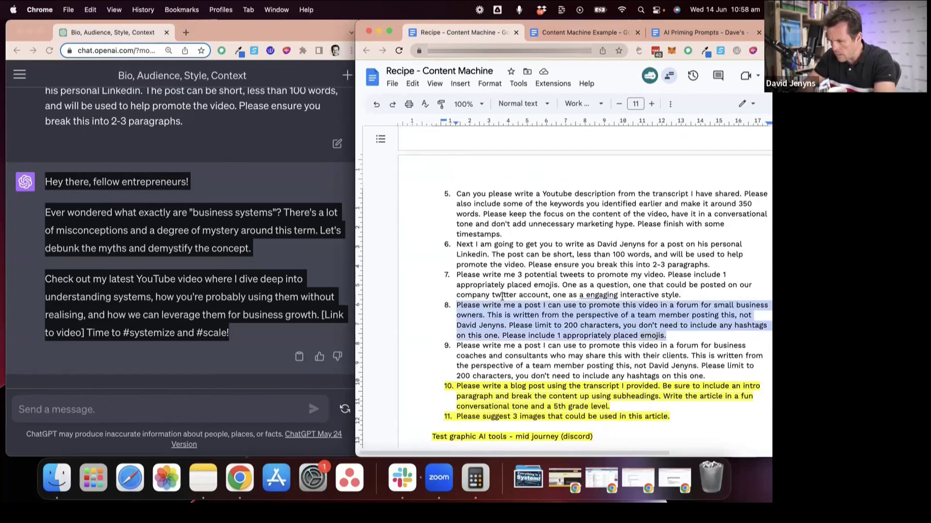
pyautogui.click(496, 273)
pyautogui.moveTo(457, 275); pyautogui.dragTo(682, 296)
pyautogui.press('super+c')
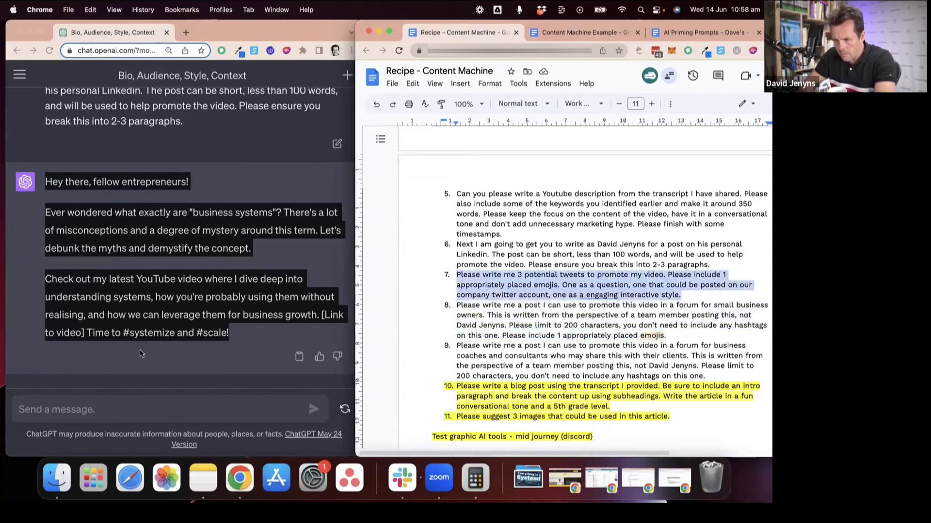
pyautogui.click(93, 404)
pyautogui.press('super+v')
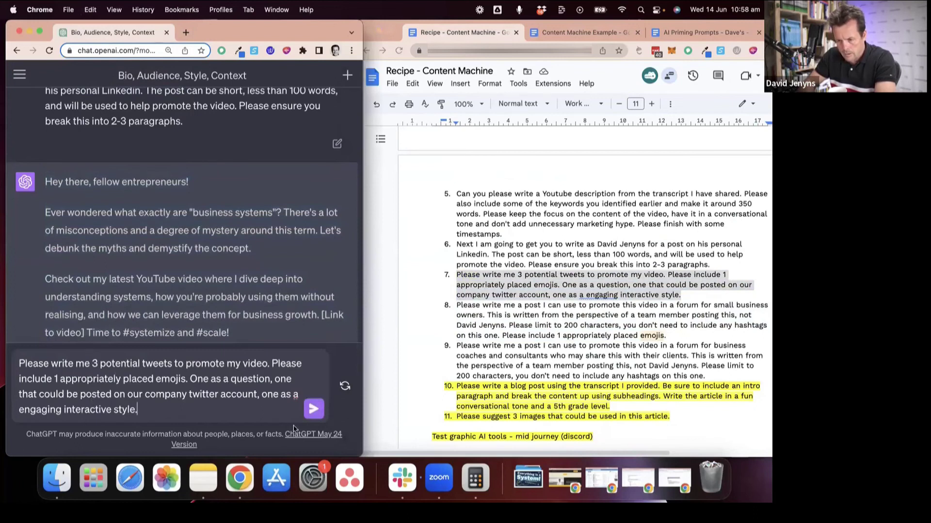
pyautogui.press('Return')
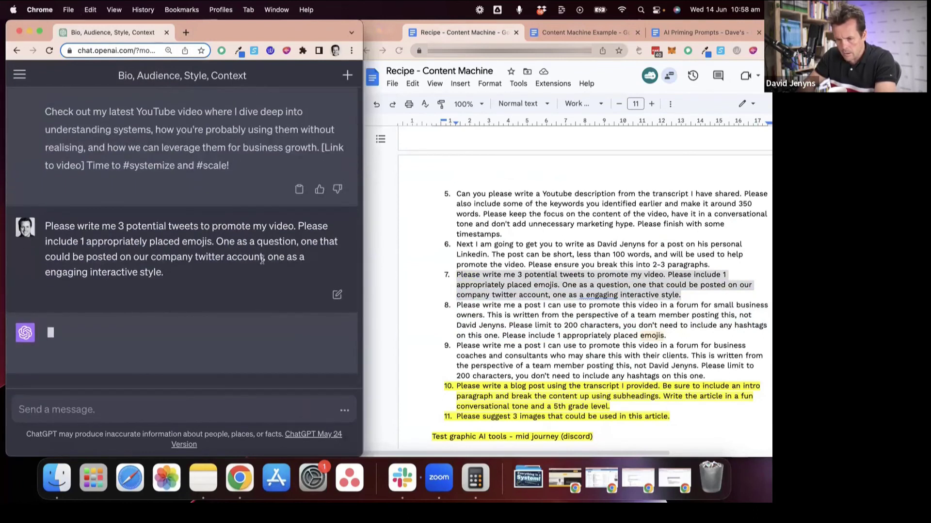
# - Select the three tweets in ChatGPT's finished reply
pyautogui.click(581, 33)
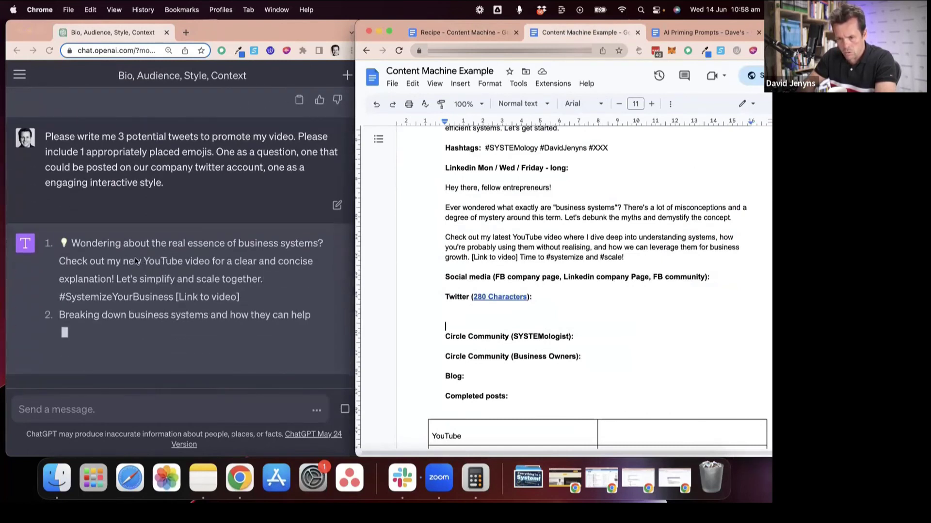
pyautogui.click(150, 227)
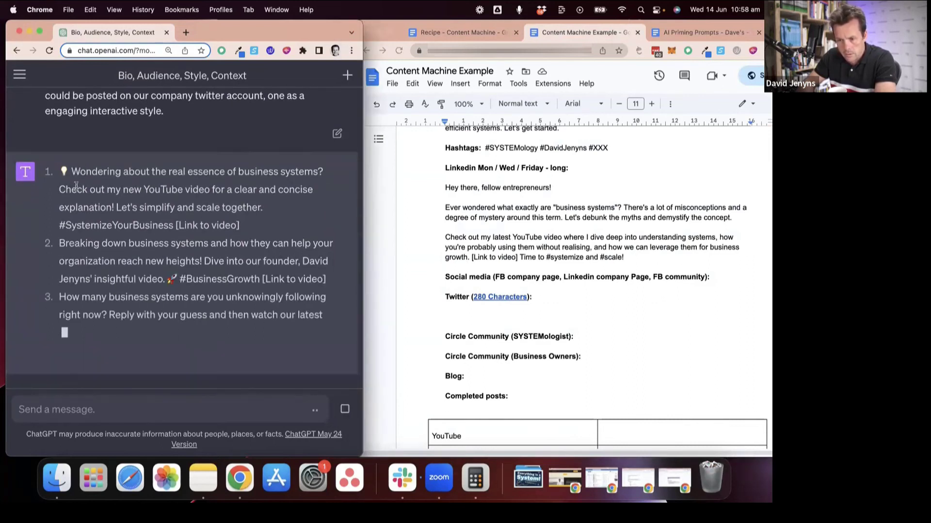
pyautogui.scroll(1, 71, 158)
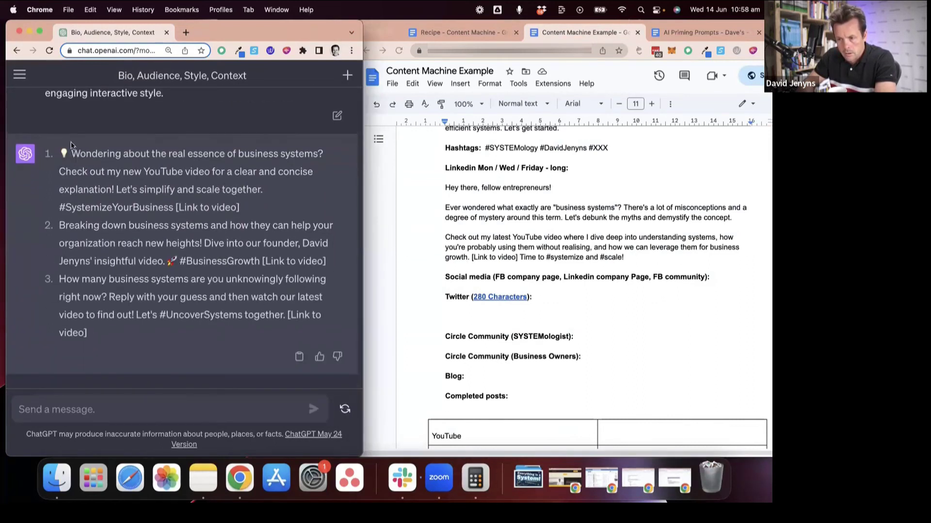
pyautogui.moveTo(61, 159); pyautogui.dragTo(124, 339)
# - Paste the three tweets style-matched under Twitter (280 Characters), deleting empty lines and the ChatGPT label
pyautogui.click(534, 317)
pyautogui.click(496, 310)
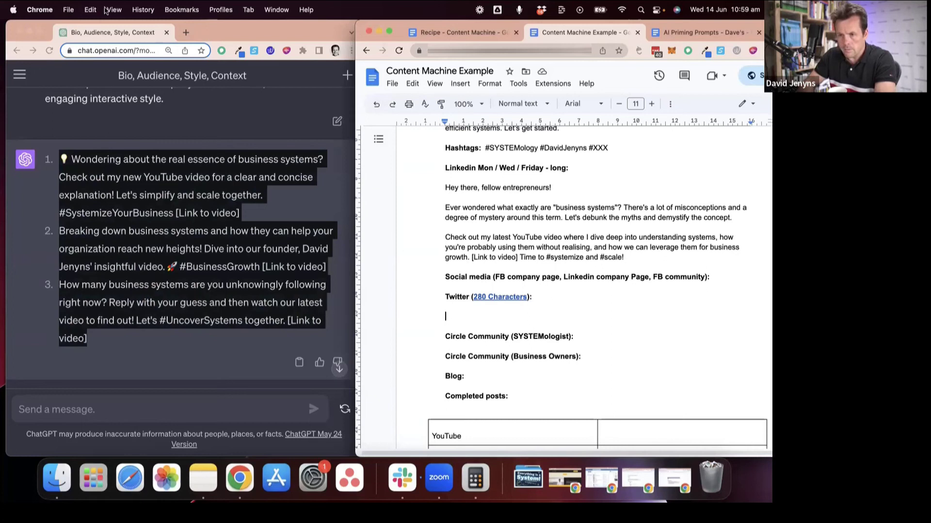
pyautogui.click(90, 10)
pyautogui.click(113, 89)
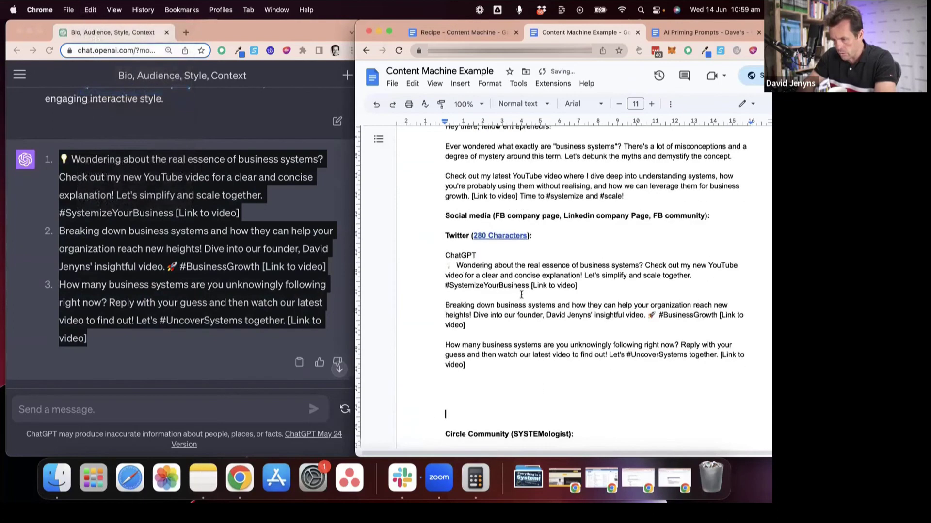
pyautogui.press('BackSpace')
pyautogui.press('BackSpace')
pyautogui.press('BackSpace')
pyautogui.press('BackSpace')
pyautogui.press('BackSpace')
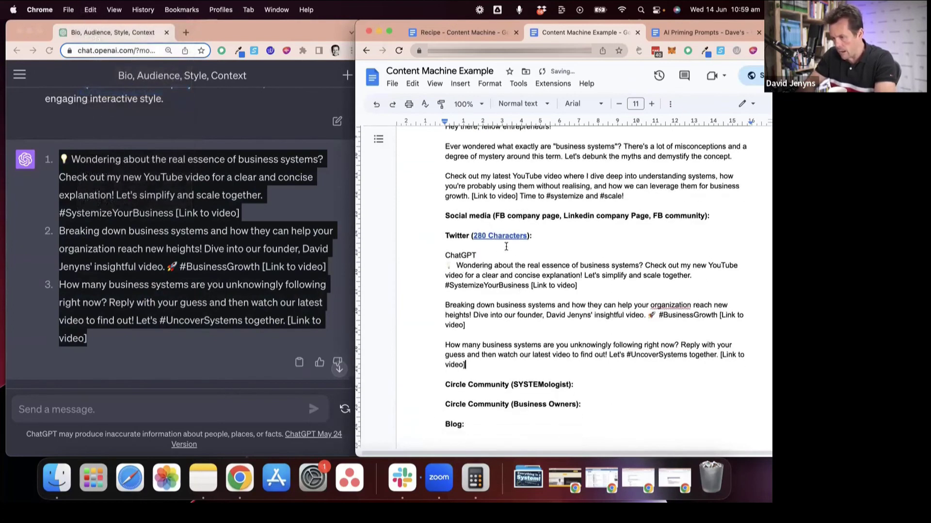
pyautogui.doubleClick(497, 251)
pyautogui.press('BackSpace')
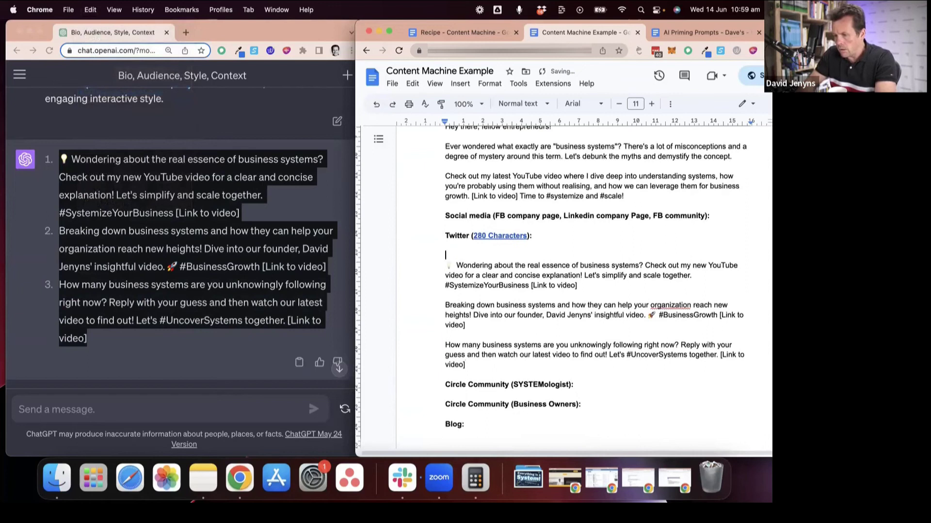
pyautogui.click(464, 30)
# - Send recipe prompt 8 for a small-business forum post and select ChatGPT's one-paragraph reply
pyautogui.scroll(-2, 541, 275)
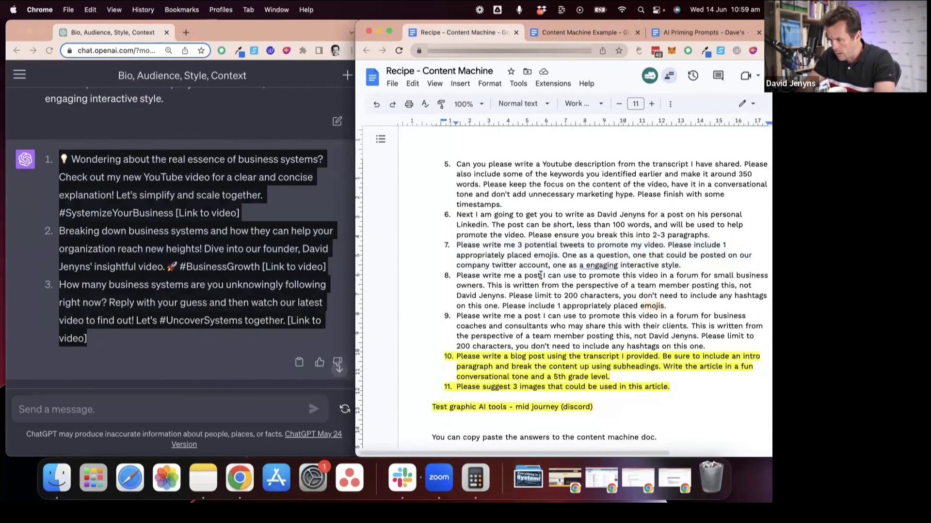
pyautogui.hotkey('shift', 'Down')
pyautogui.hotkey('shift', 'Down')
pyautogui.hotkey('shift', 'Down')
pyautogui.hotkey('shift', 'Down')
pyautogui.press('super+c')
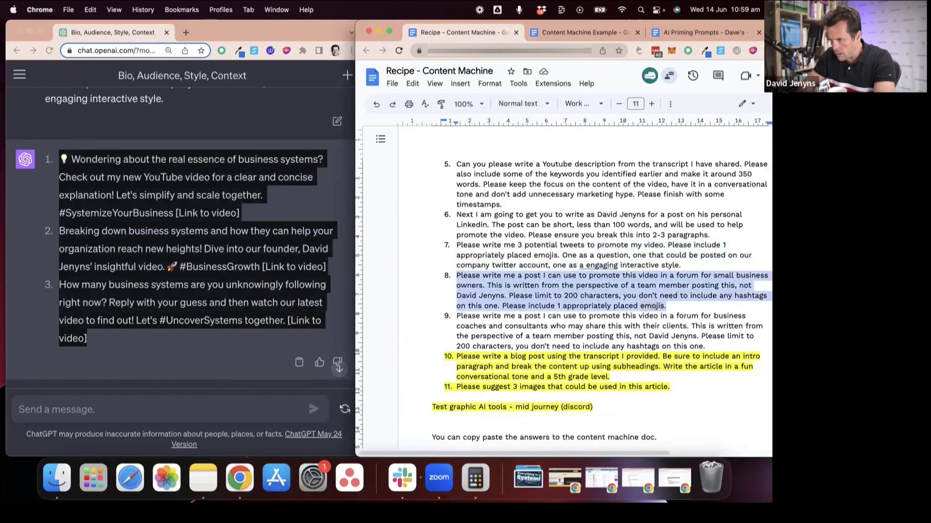
pyautogui.click(265, 264)
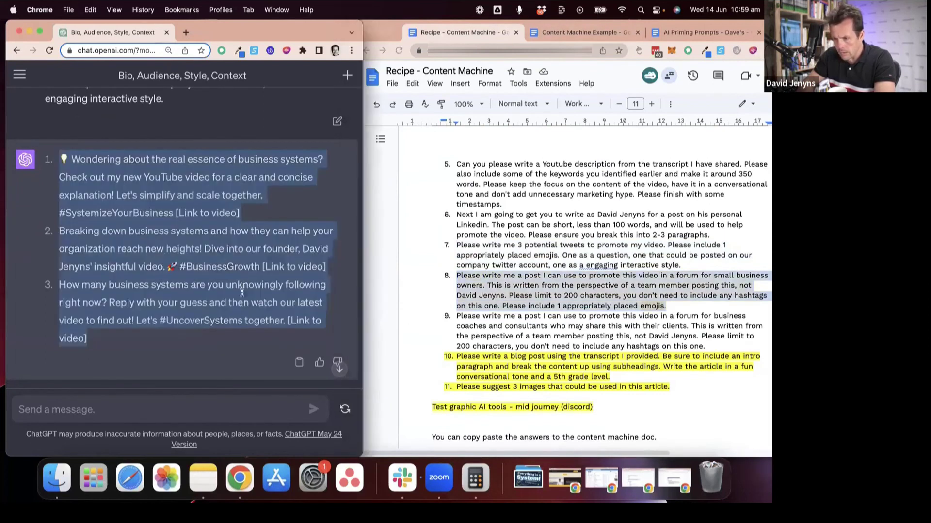
pyautogui.click(113, 416)
pyautogui.press('super+v')
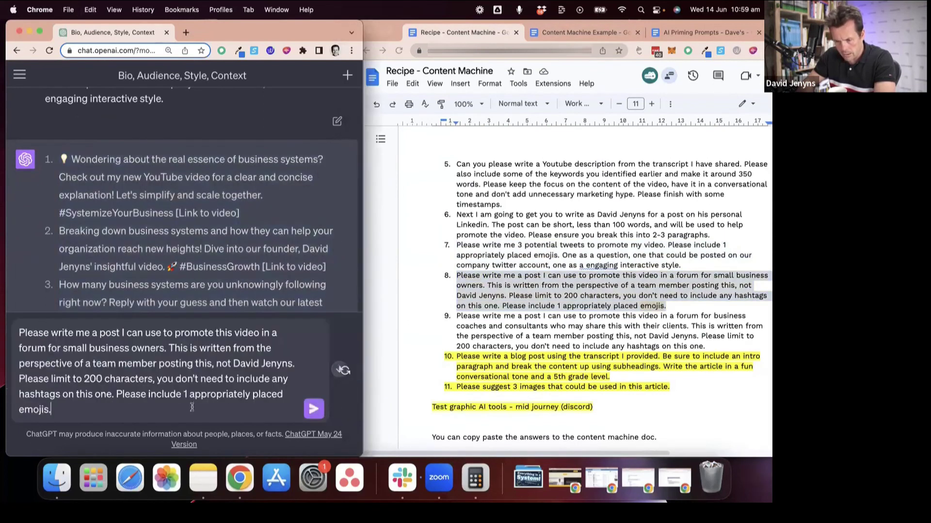
pyautogui.click(313, 410)
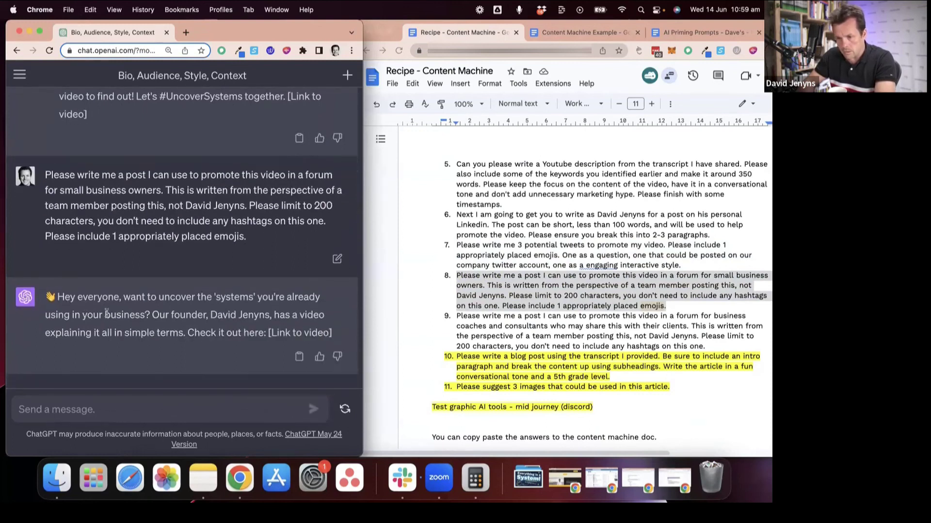
pyautogui.moveTo(43, 297); pyautogui.dragTo(341, 338)
pyautogui.press('super+c')
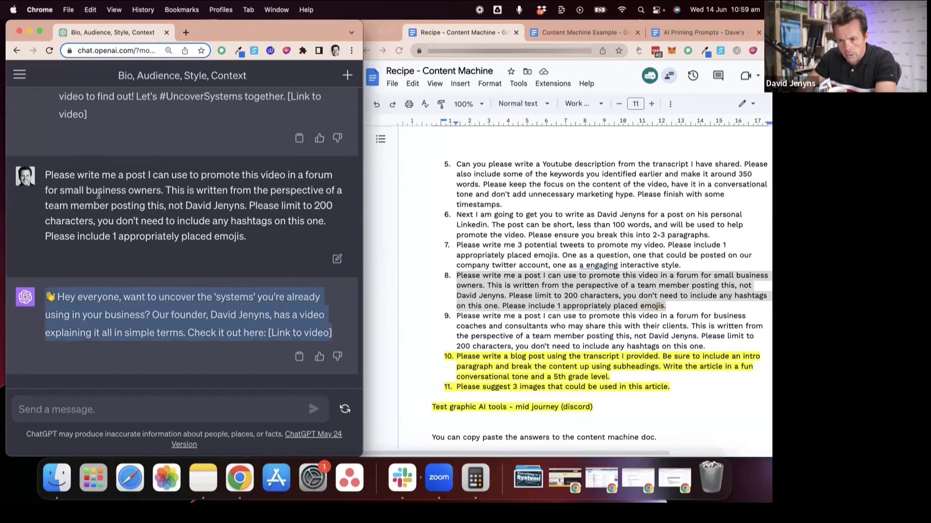
# - Paste the forum post unformatted under Circle Community (Business Owners) and delete the blank line under Twitter
pyautogui.click(579, 33)
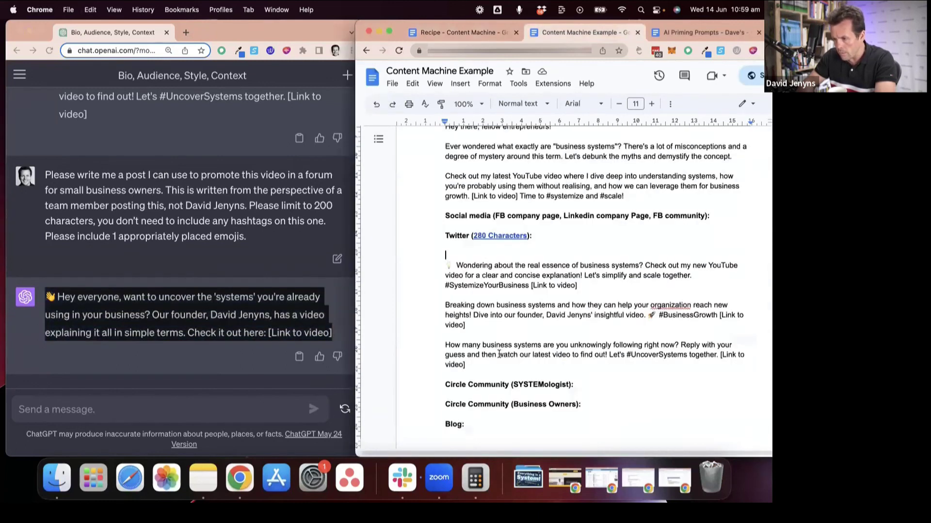
pyautogui.scroll(-3, 505, 307)
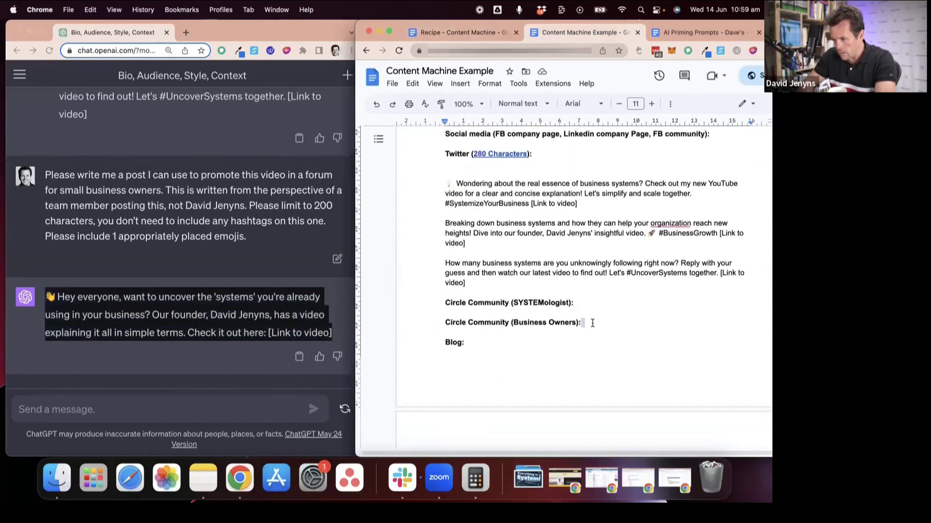
pyautogui.press('super+z')
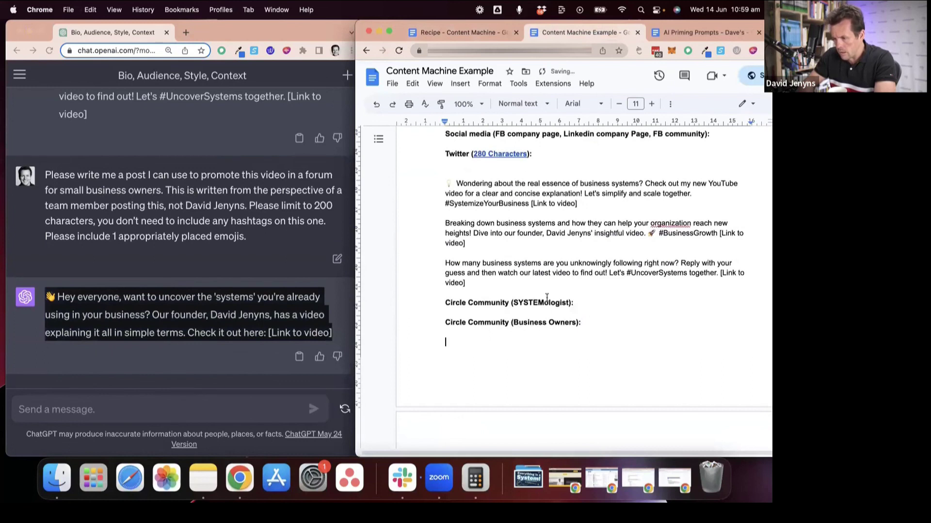
pyautogui.click(89, 10)
pyautogui.click(126, 89)
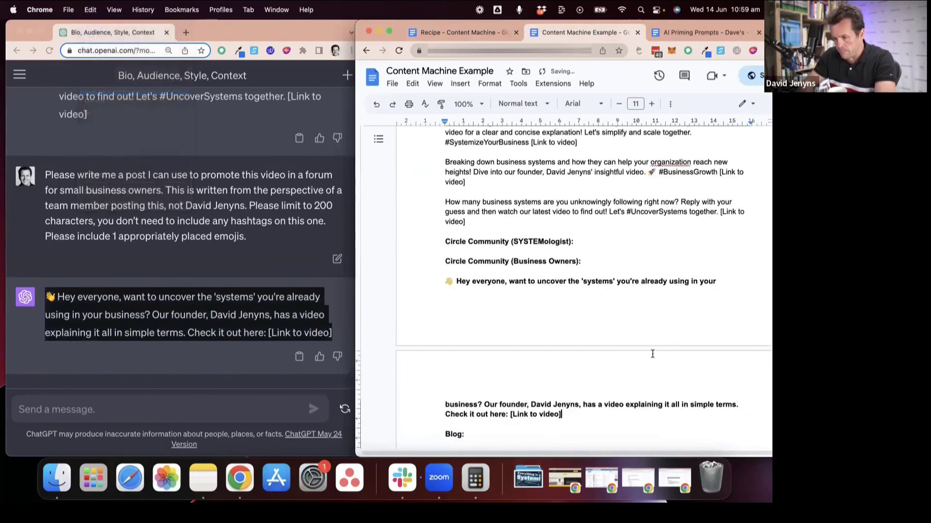
pyautogui.keyDown('shift'); pyautogui.click(448, 273); pyautogui.keyUp('shift')
pyautogui.click(575, 282)
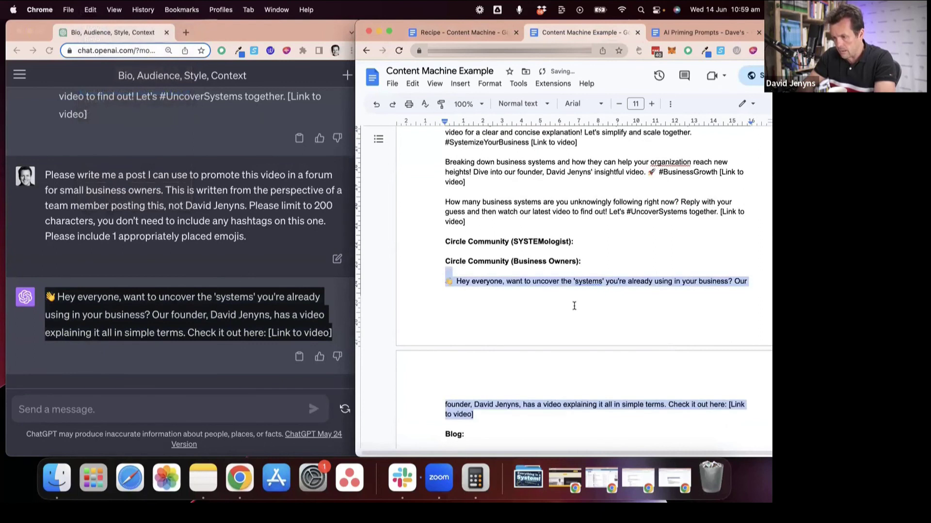
pyautogui.scroll(5, 575, 305)
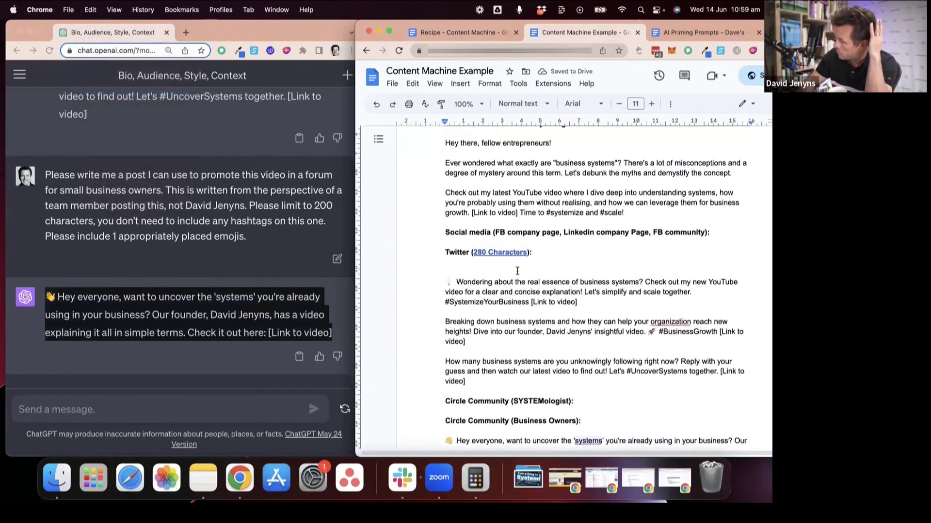
pyautogui.press('BackSpace')
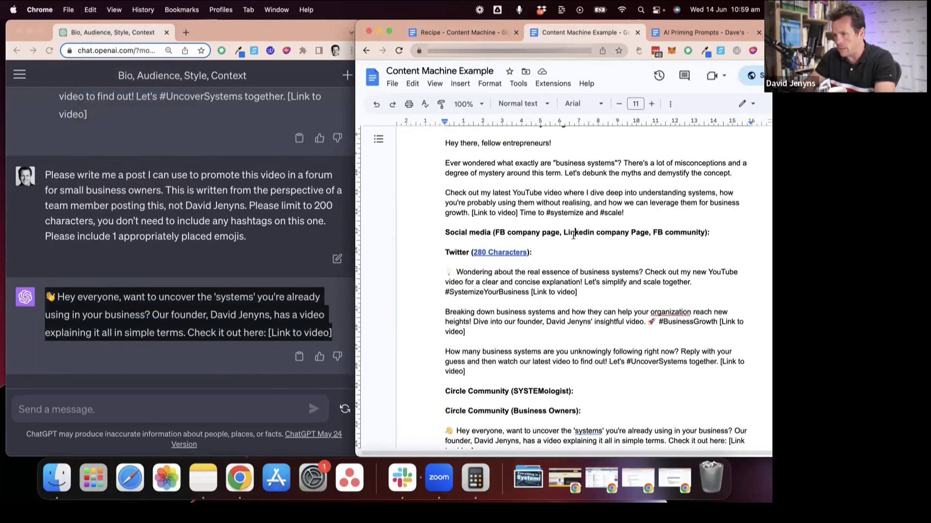
# - Switch to Asana and open the Marketing project's 'BSA 4: What is a system' task
pyautogui.click(273, 336)
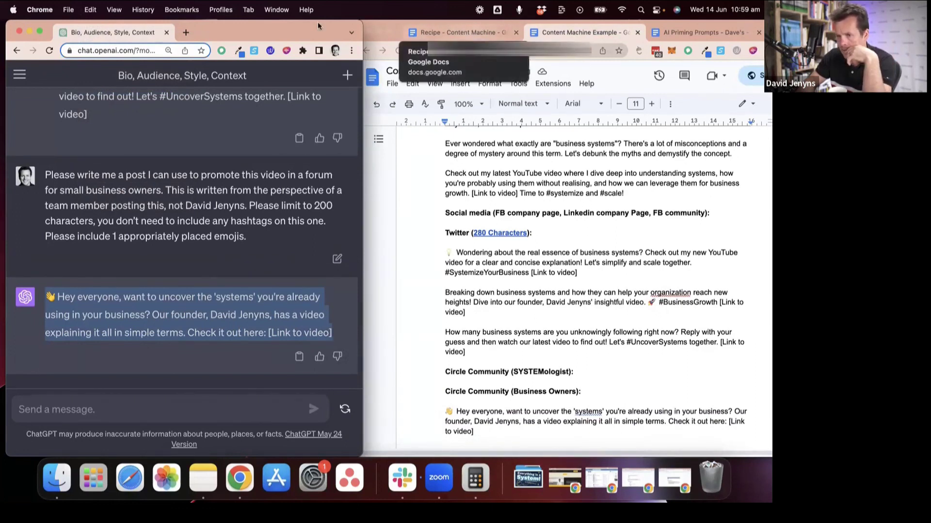
pyautogui.press('super+grave')
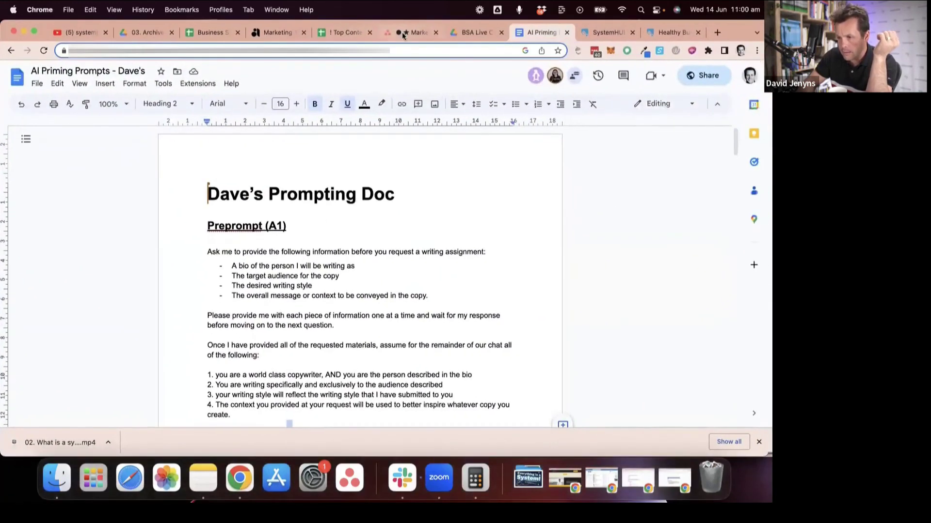
pyautogui.click(402, 32)
pyautogui.scroll(-2, 540, 294)
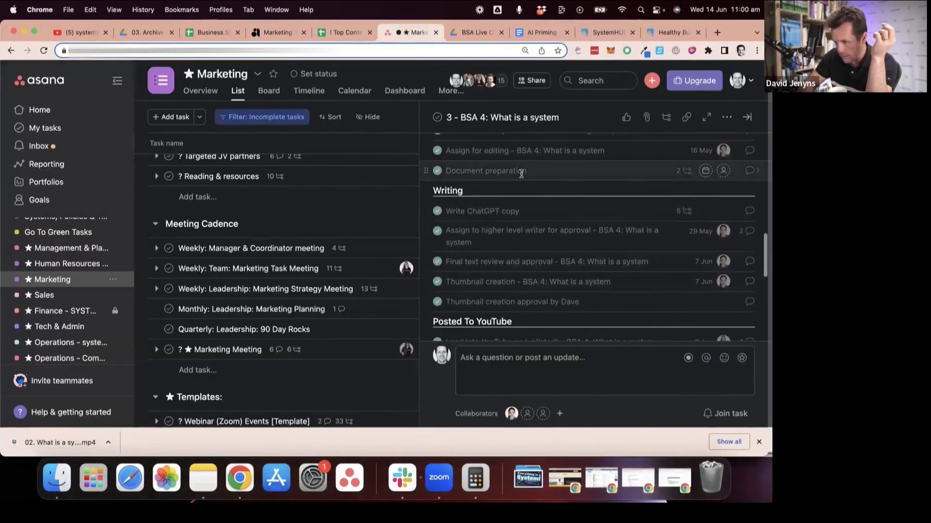